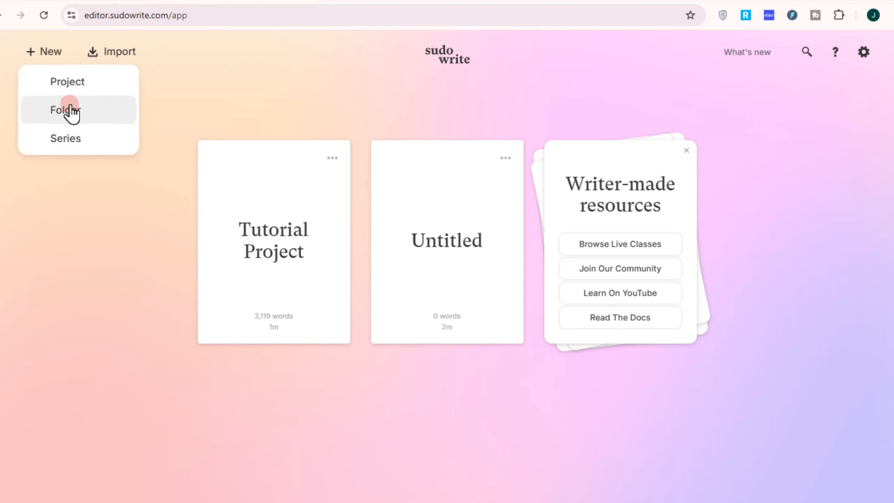
# Create a new project and review the creativity and card length options in the Write settings.
pyautogui.click(69, 112)
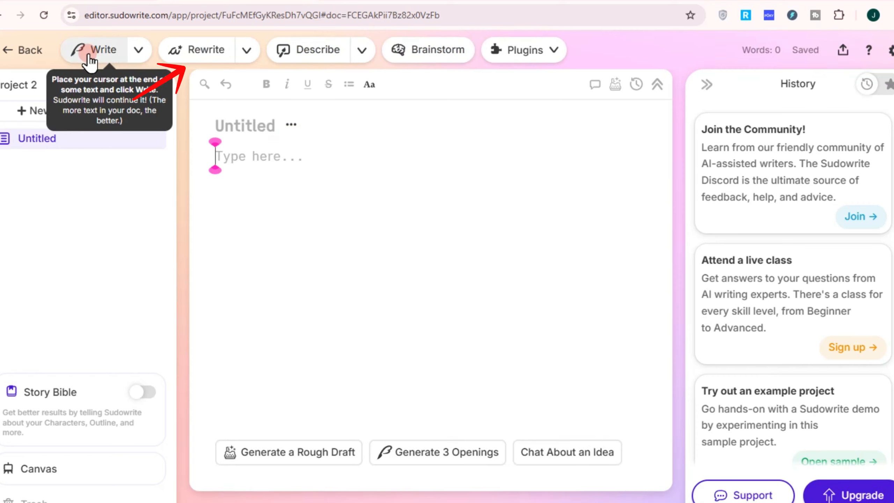
pyautogui.click(139, 51)
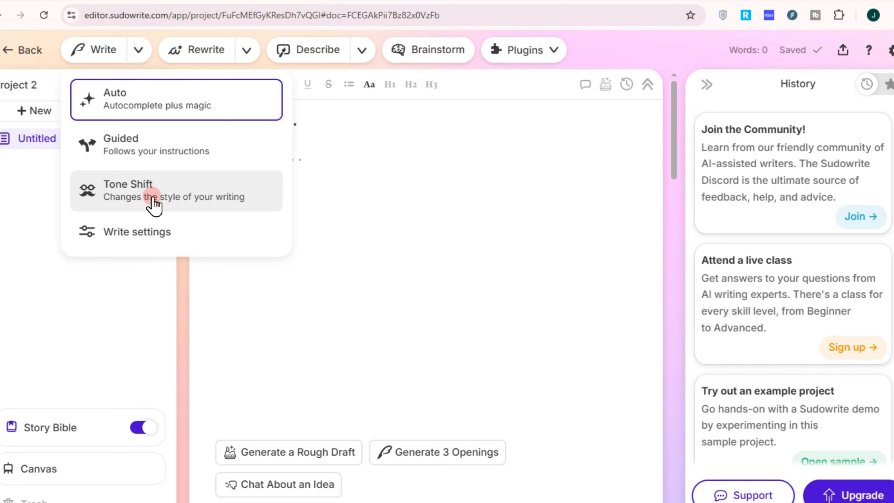
pyautogui.click(146, 237)
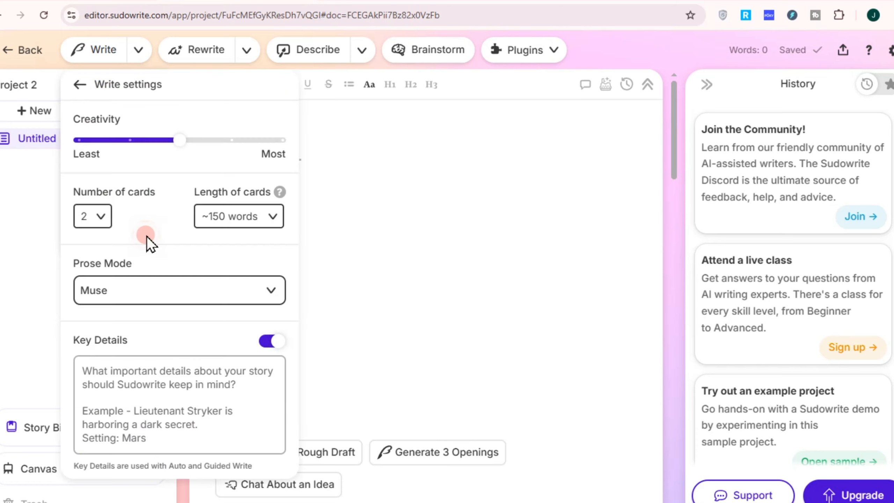
pyautogui.click(175, 145)
pyautogui.click(248, 219)
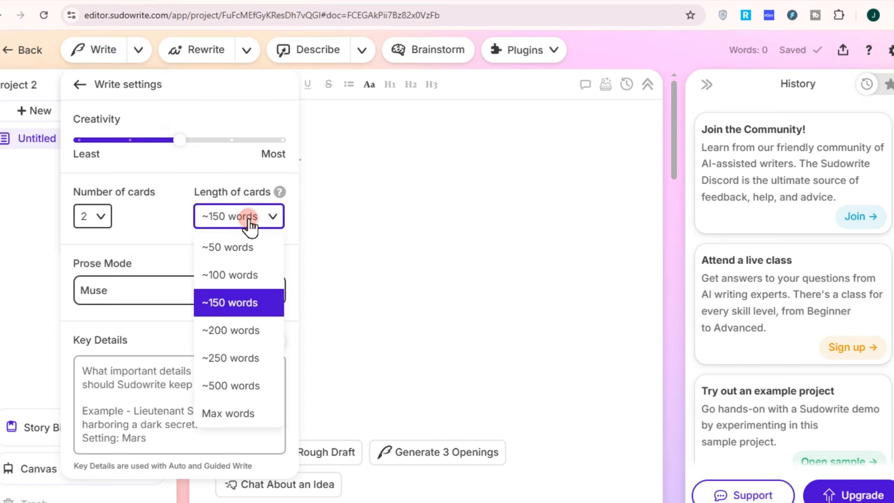
pyautogui.click(243, 353)
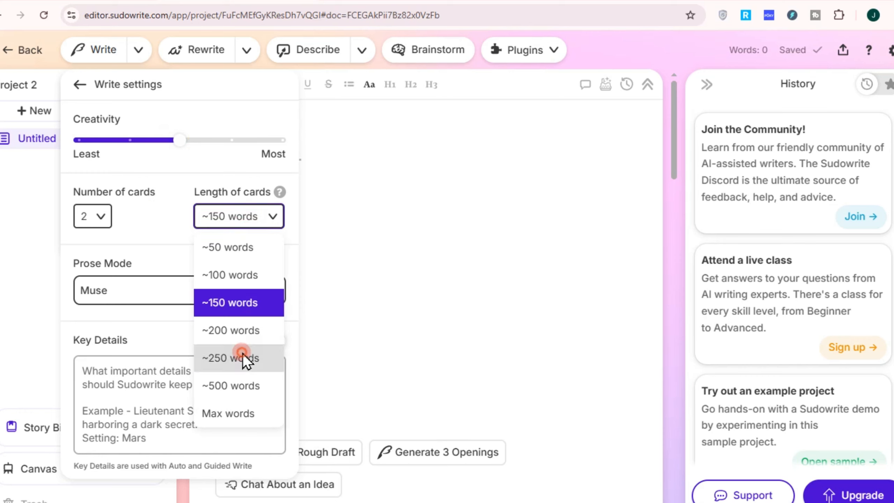
pyautogui.click(138, 51)
pyautogui.click(136, 234)
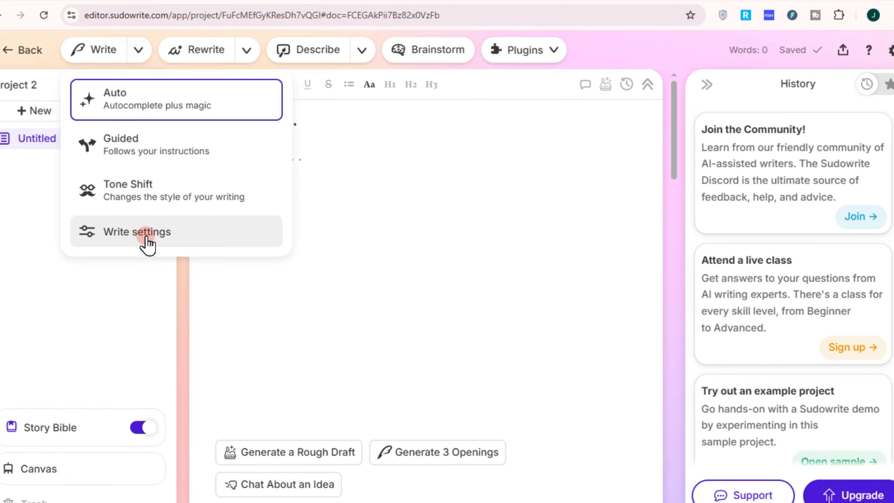
# Examine the options offered by the Rewrite, Describe, Brainstorm and Plugins tools.
pyautogui.click(246, 50)
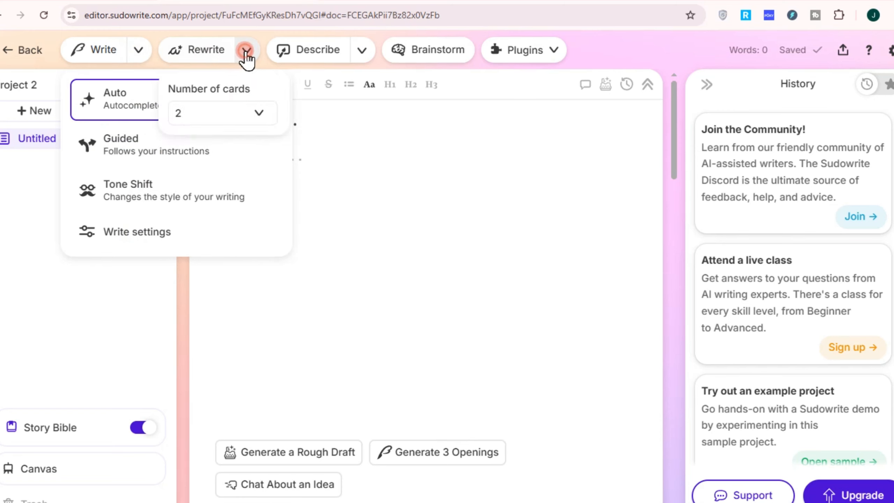
pyautogui.click(243, 53)
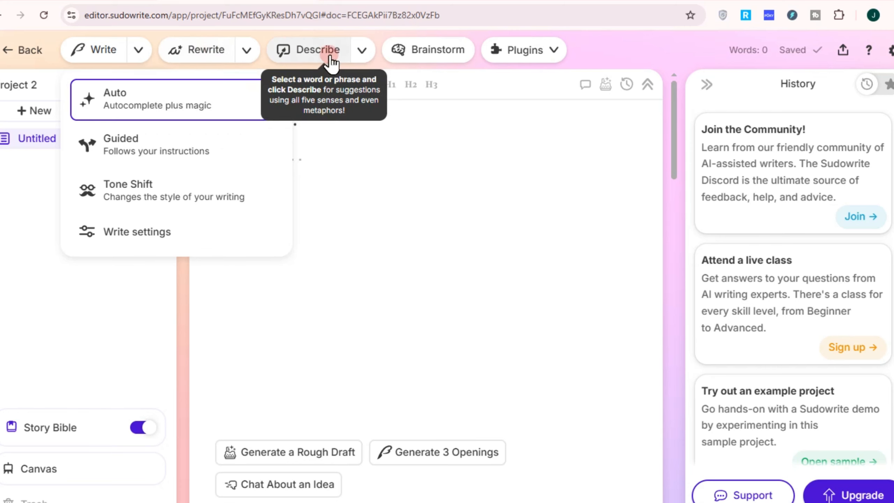
pyautogui.click(362, 52)
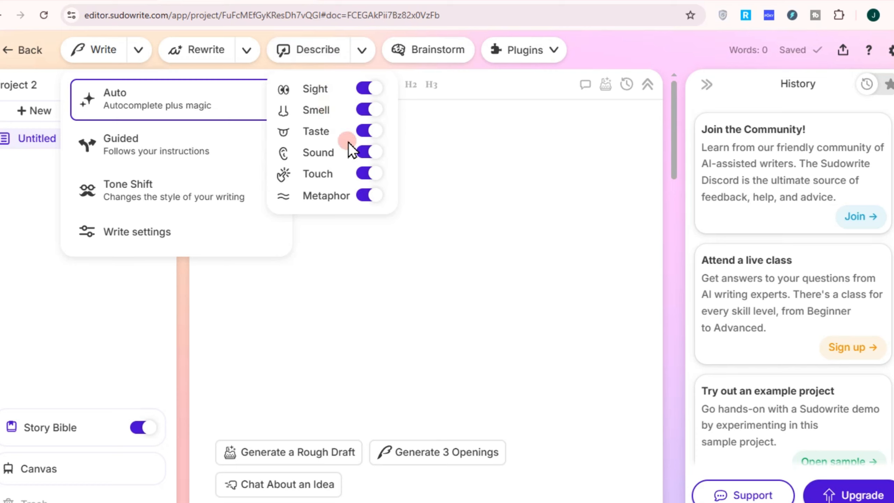
pyautogui.click(436, 52)
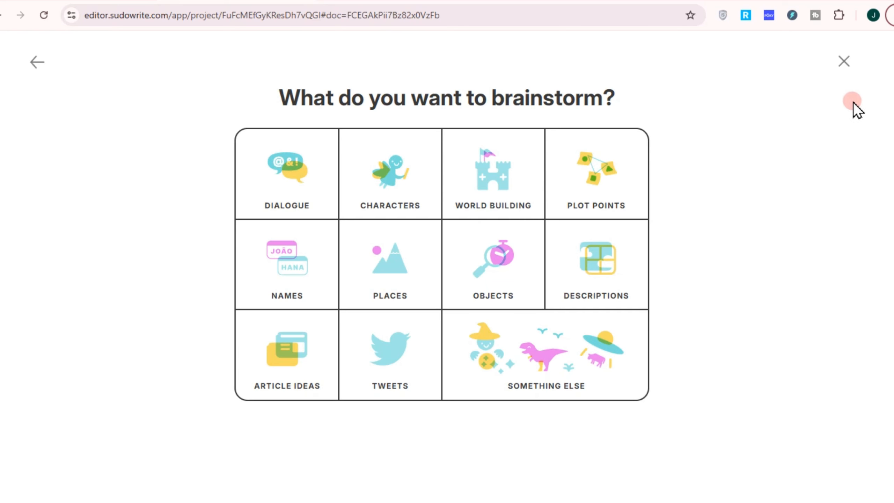
pyautogui.click(845, 61)
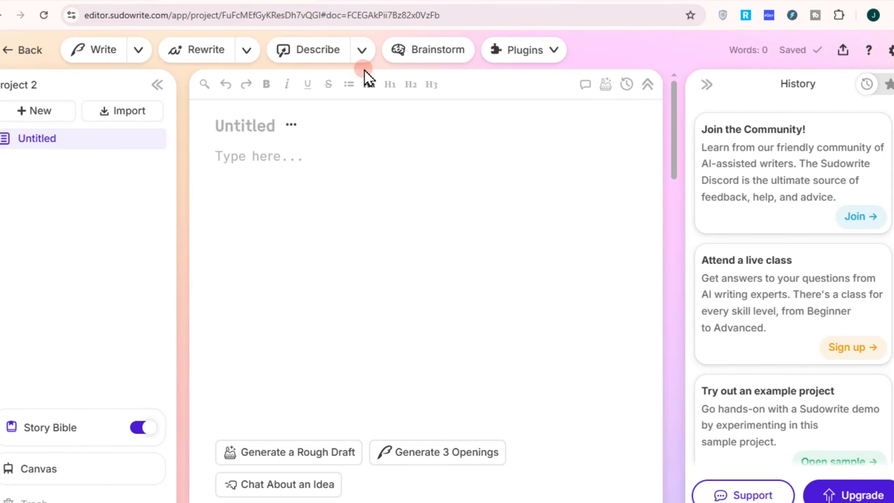
pyautogui.click(530, 55)
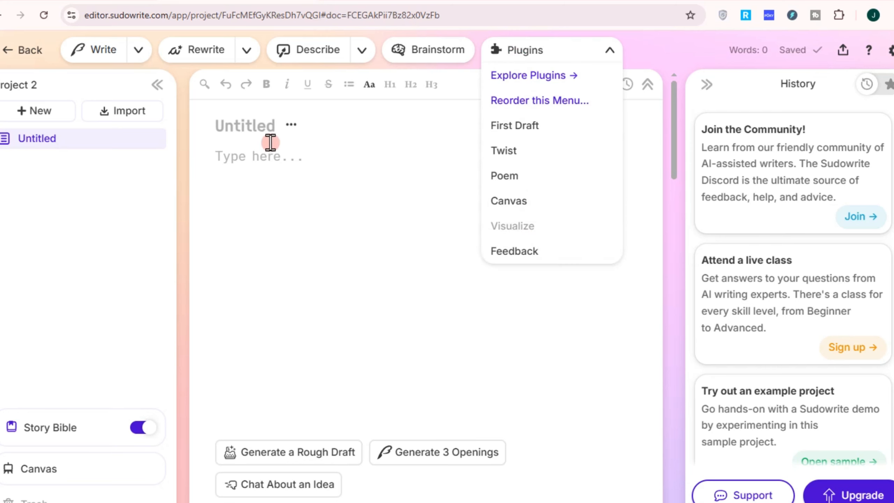
# Generate text for the empty document with Write and collapse the resulting cards in the history.
pyautogui.doubleClick(253, 133)
pyautogui.click(257, 127)
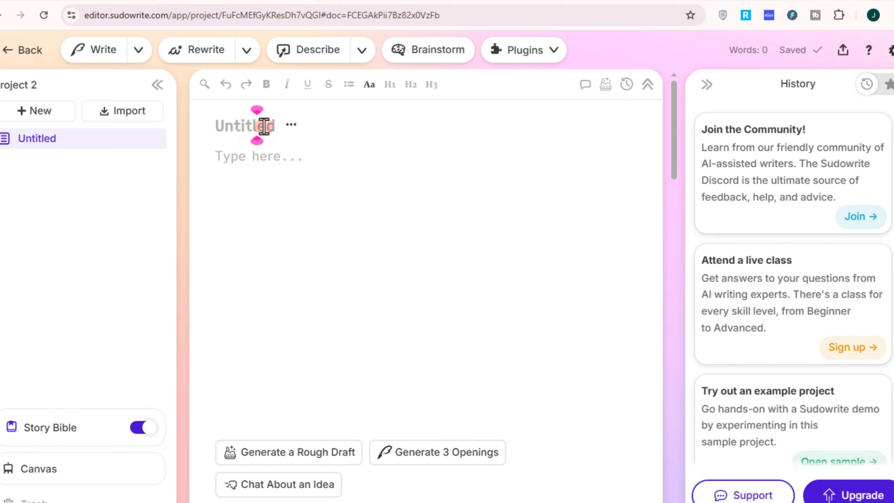
pyautogui.click(105, 51)
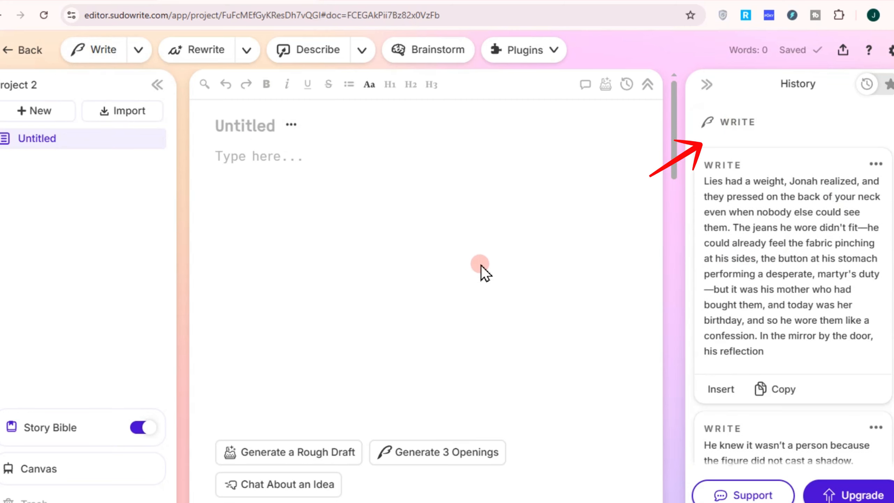
pyautogui.scroll(-10, 767, 210)
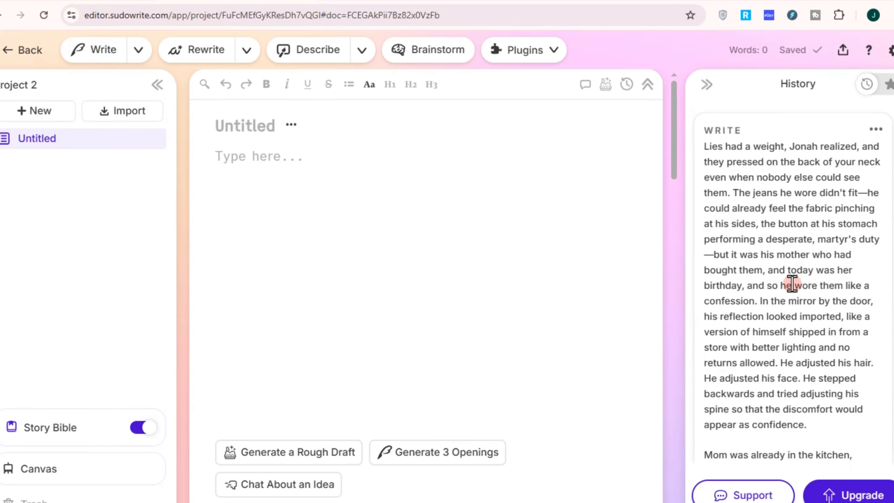
pyautogui.scroll(-15, 791, 284)
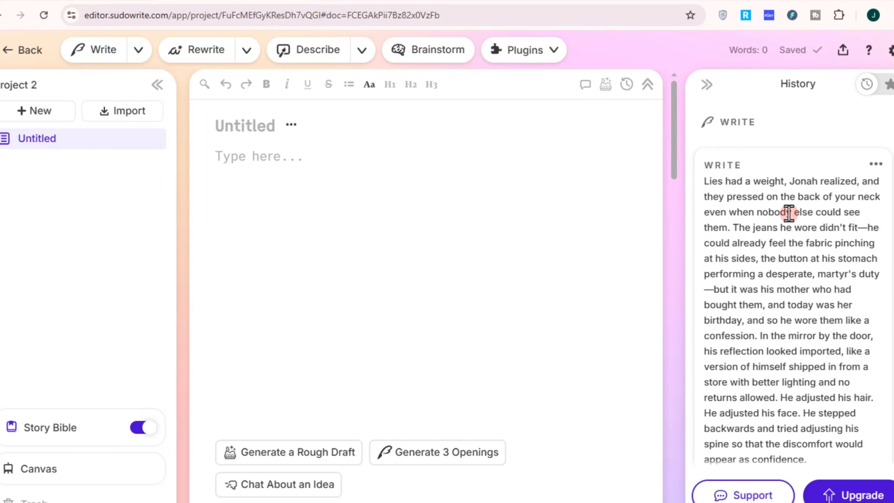
pyautogui.click(733, 130)
pyautogui.click(734, 134)
pyautogui.click(734, 134)
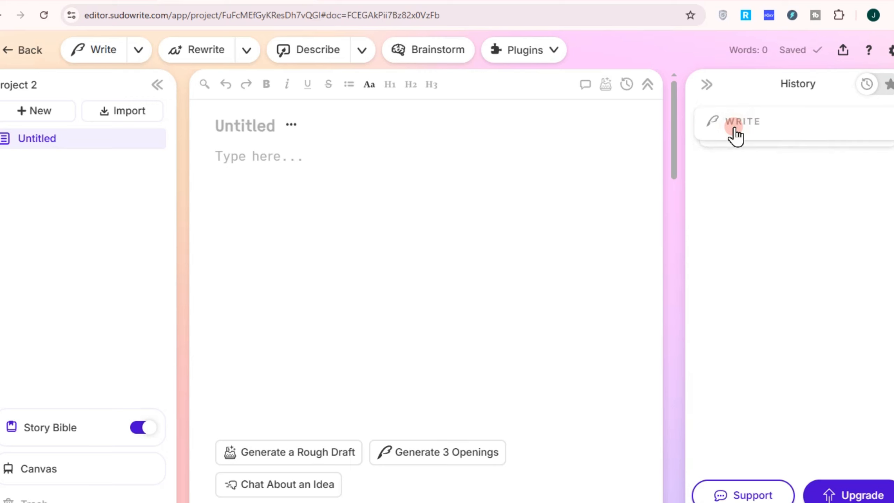
# Title the untitled document "The New Kid in Town".
pyautogui.click(300, 118)
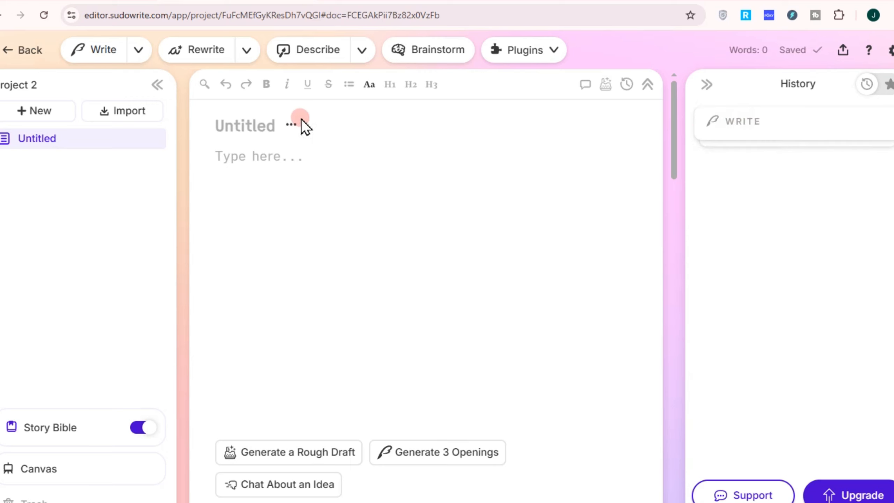
pyautogui.doubleClick(243, 135)
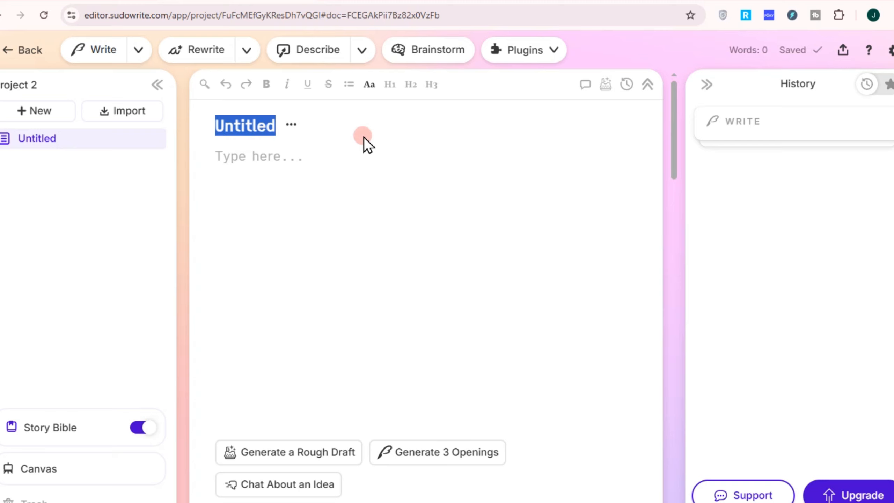
pyautogui.press('alt')
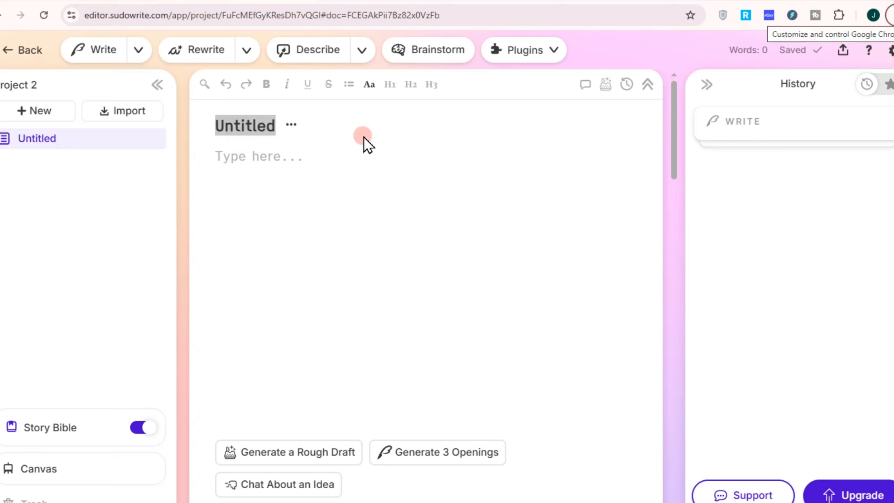
pyautogui.click(238, 123)
pyautogui.write('The')
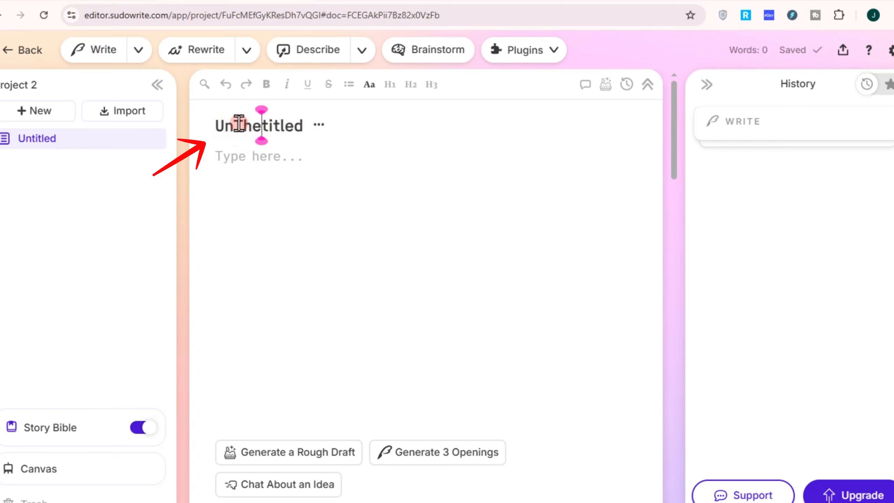
pyautogui.doubleClick(238, 123)
pyautogui.write('Ther')
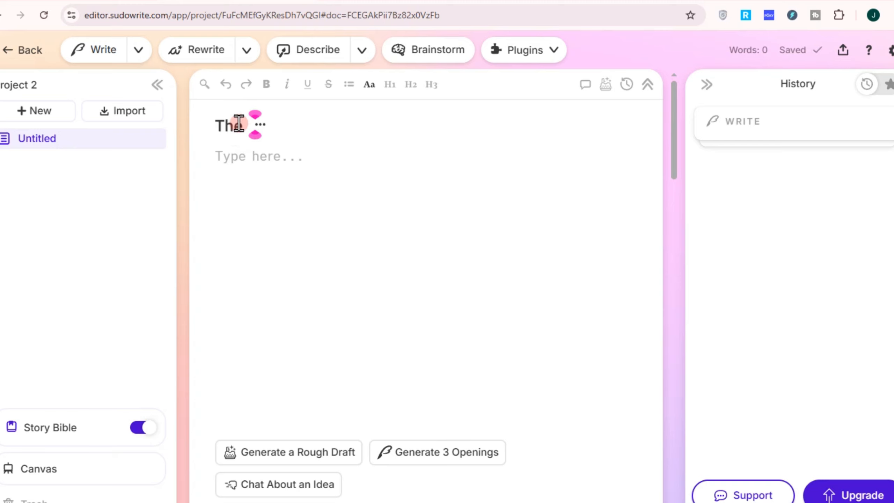
pyautogui.write('New ')
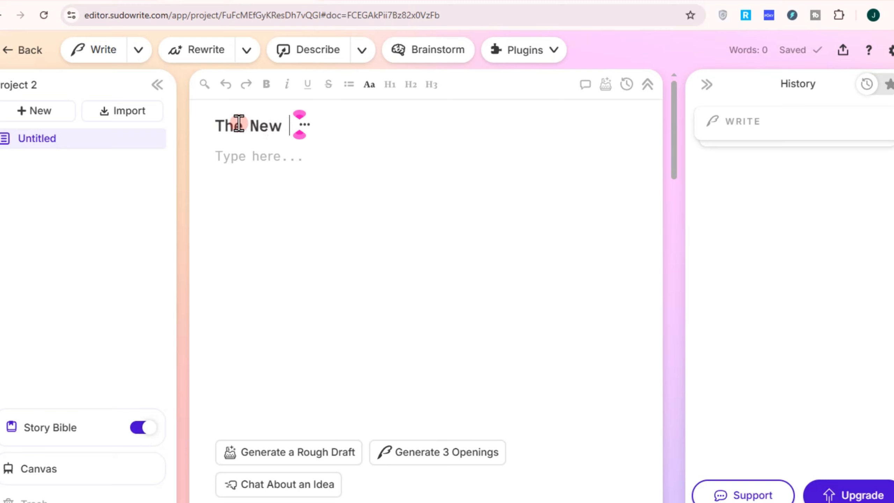
pyautogui.write('Kid i Tow')
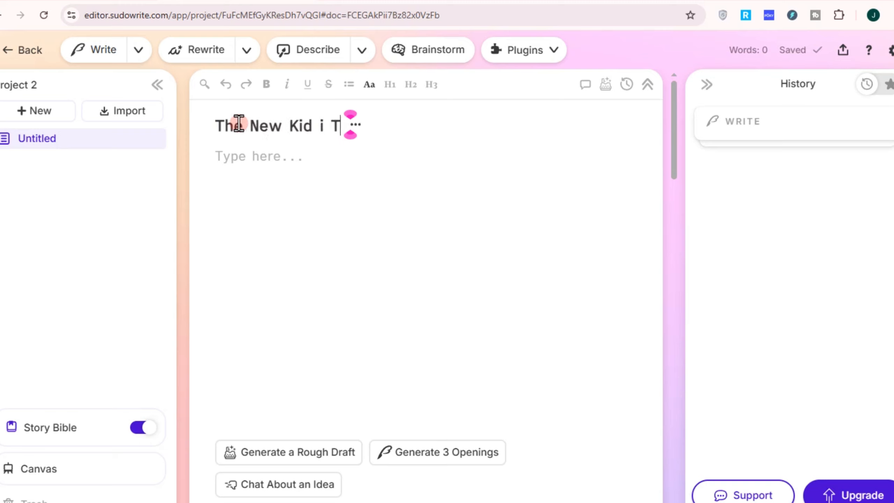
pyautogui.press('BackSpace')
pyautogui.press('BackSpace')
pyautogui.press('BackSpace')
pyautogui.press('BackSpace')
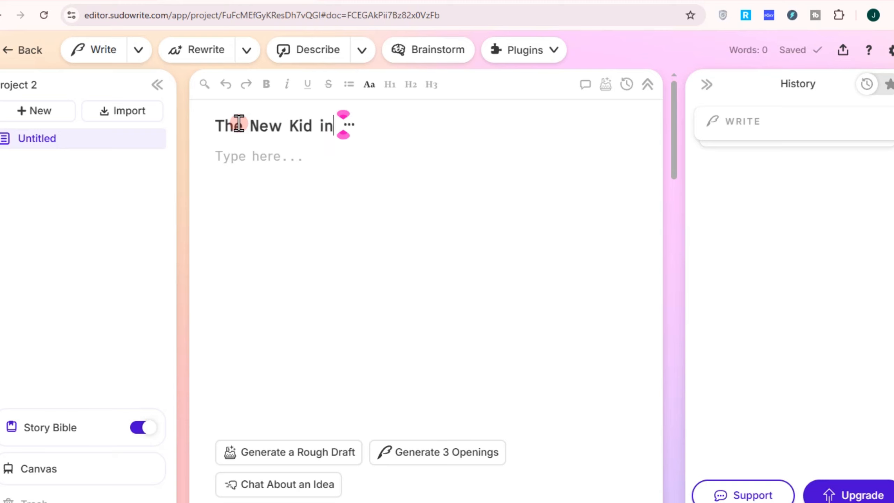
pyautogui.write('n Town')
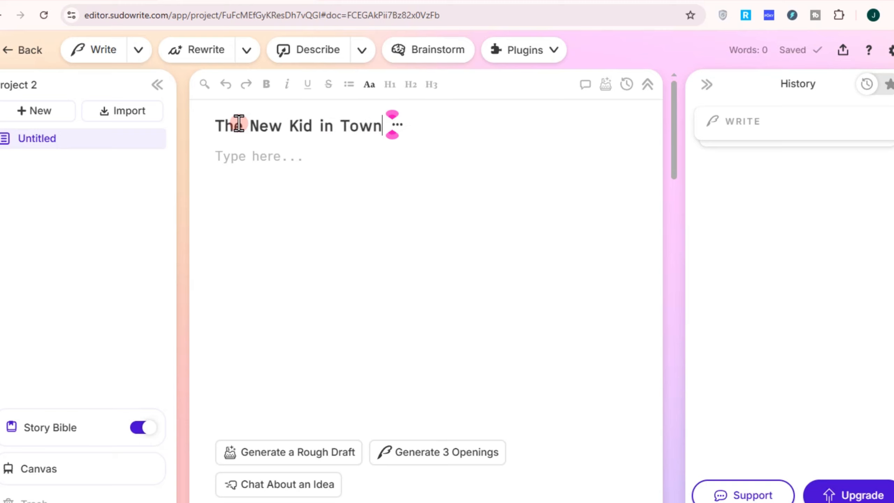
pyautogui.click(239, 155)
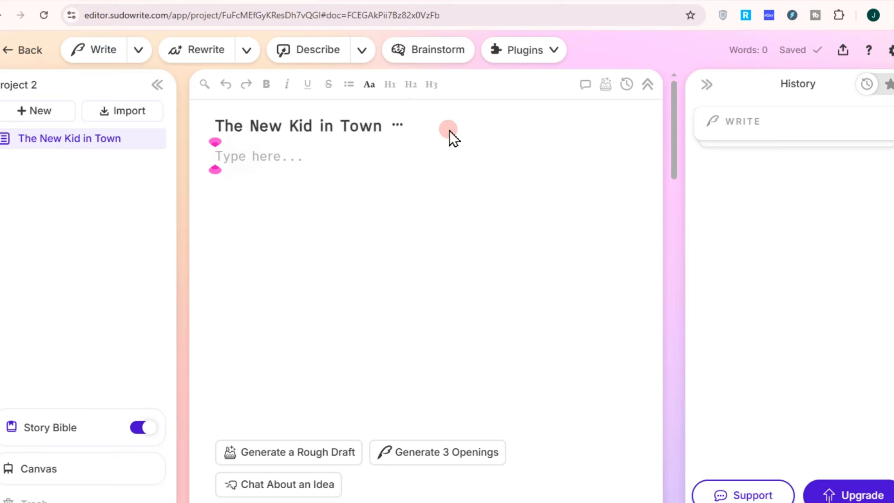
# Check the document's rename, duplicate and export options and its outline linking option.
pyautogui.click(155, 138)
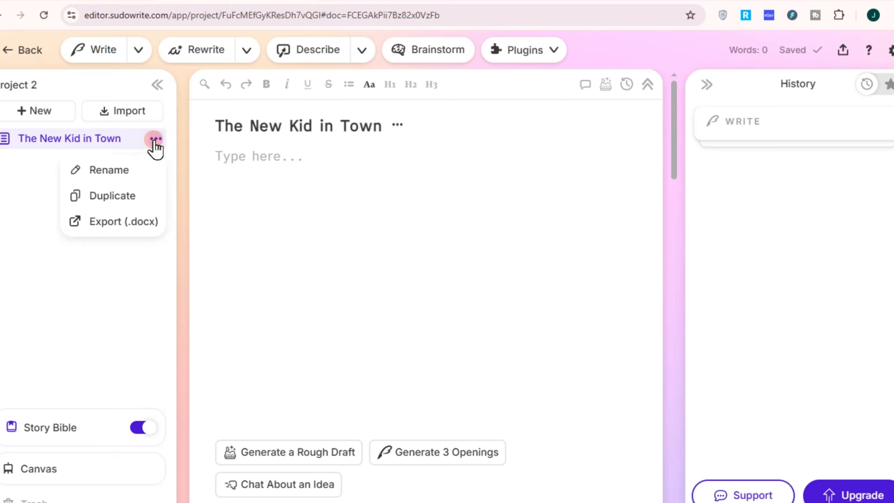
pyautogui.click(102, 171)
pyautogui.click(242, 136)
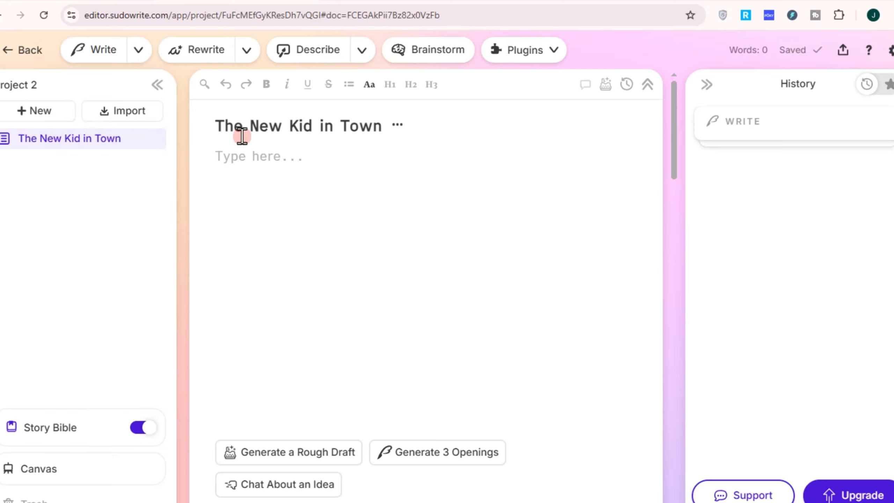
pyautogui.click(397, 126)
pyautogui.click(297, 172)
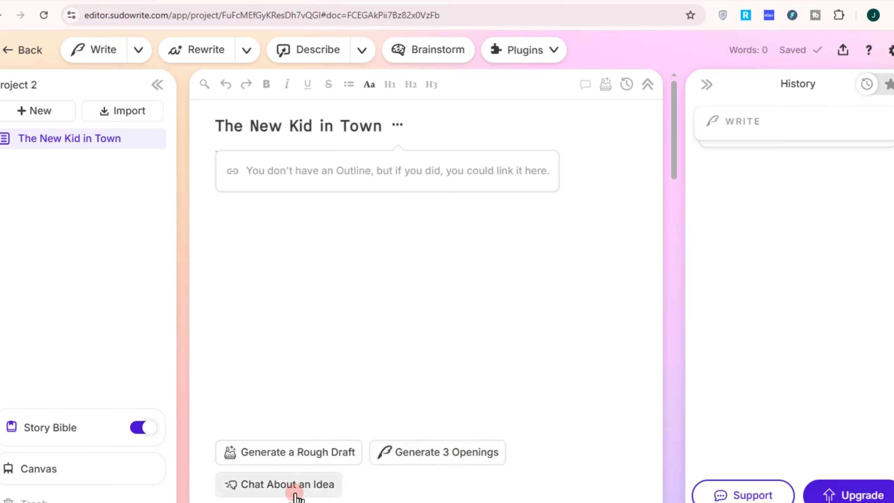
# Generate 3 openings for "The New Kid in Town" and read through the suggested passages in the history.
pyautogui.click(435, 462)
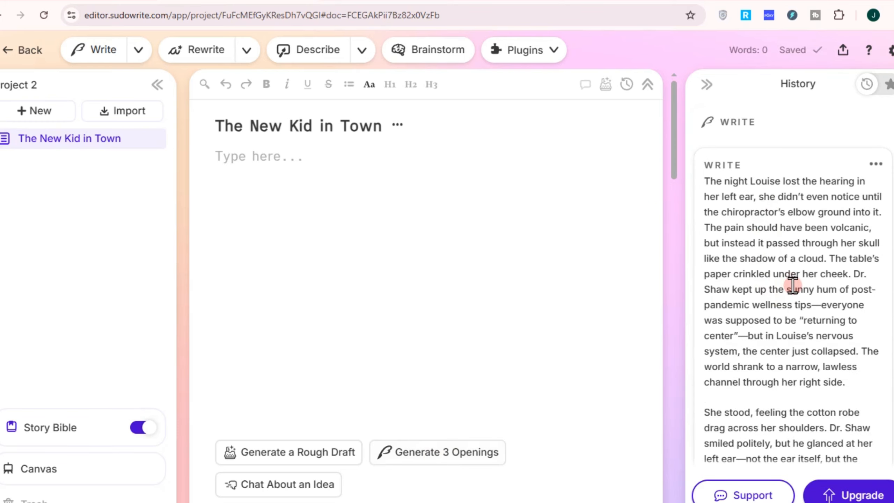
pyautogui.scroll(-15, 791, 287)
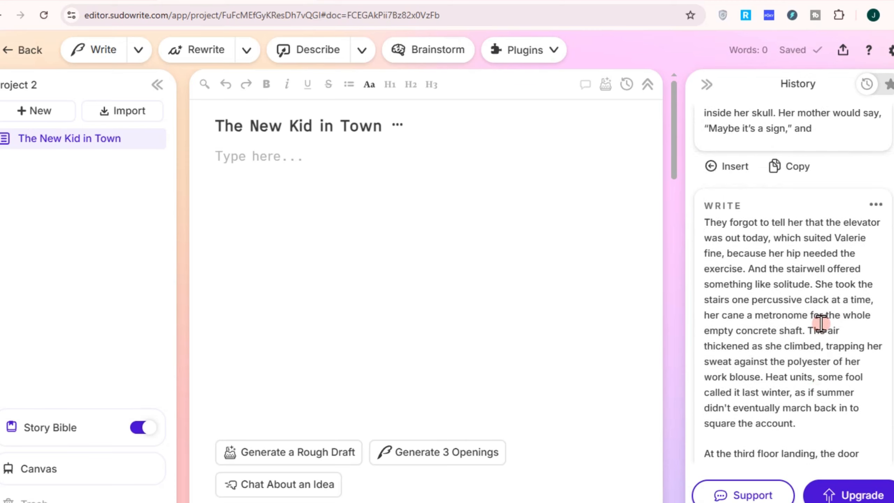
pyautogui.scroll(7, 816, 321)
pyautogui.scroll(-5, 796, 221)
pyautogui.scroll(-13, 796, 275)
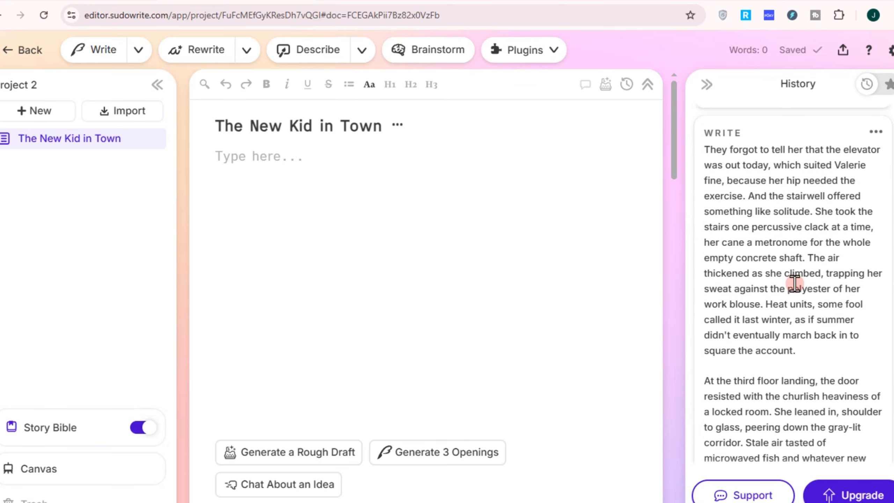
pyautogui.scroll(-4, 796, 285)
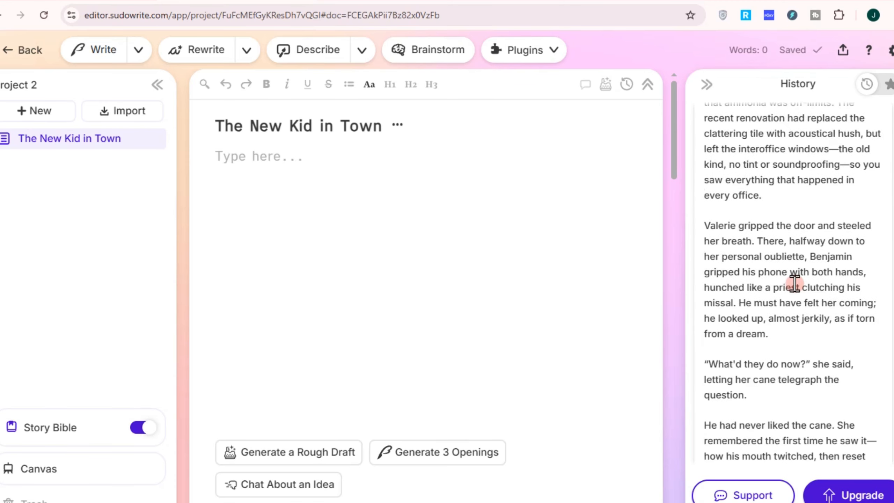
pyautogui.scroll(15, 796, 285)
pyautogui.scroll(5, 796, 286)
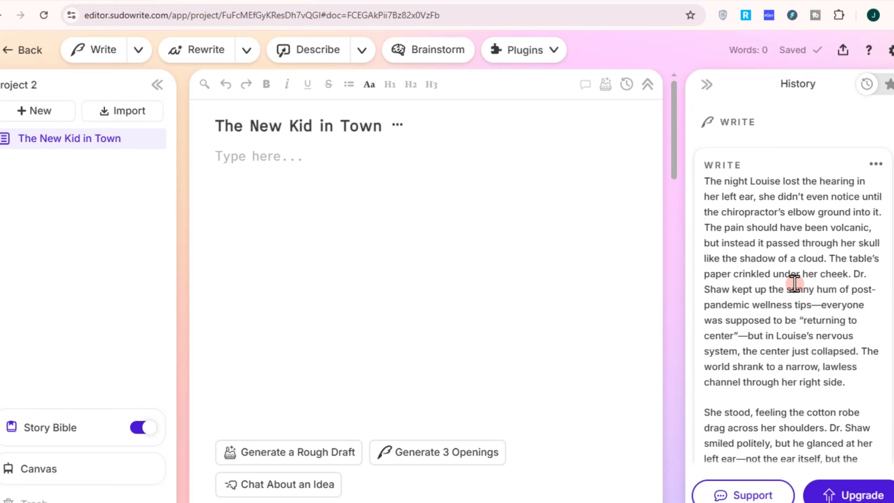
# Insert the first generated opening from the history into the document and look over the inserted passage.
pyautogui.scroll(-20, 796, 285)
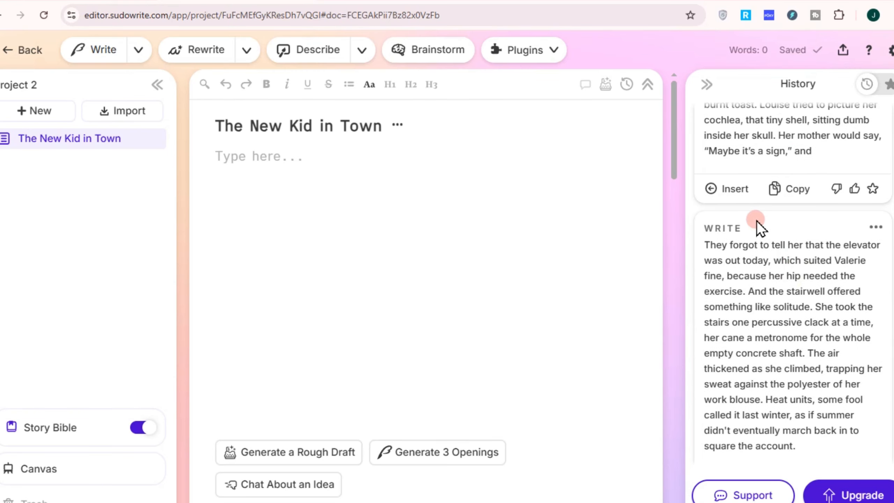
pyautogui.click(734, 195)
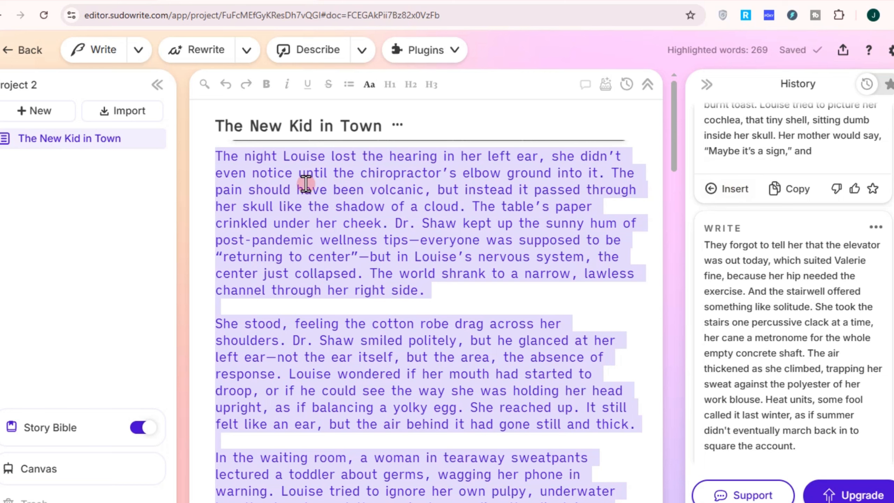
pyautogui.scroll(-10, 385, 217)
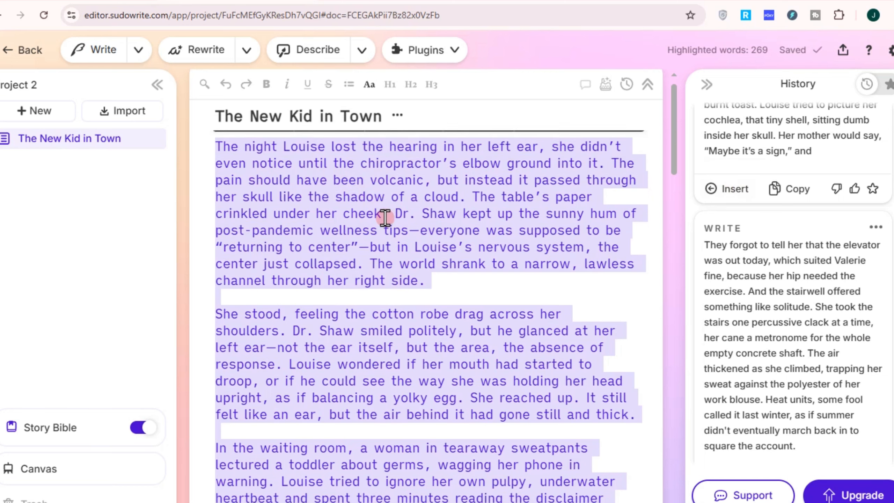
pyautogui.scroll(10, 387, 221)
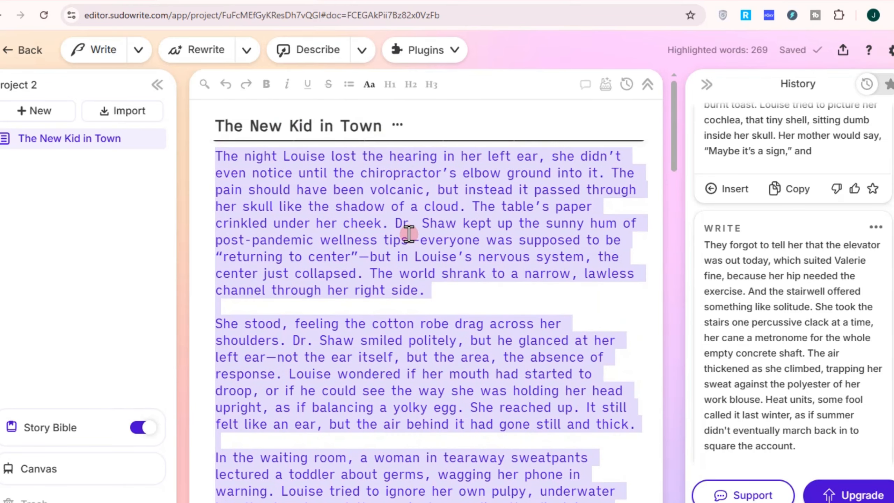
pyautogui.click(343, 206)
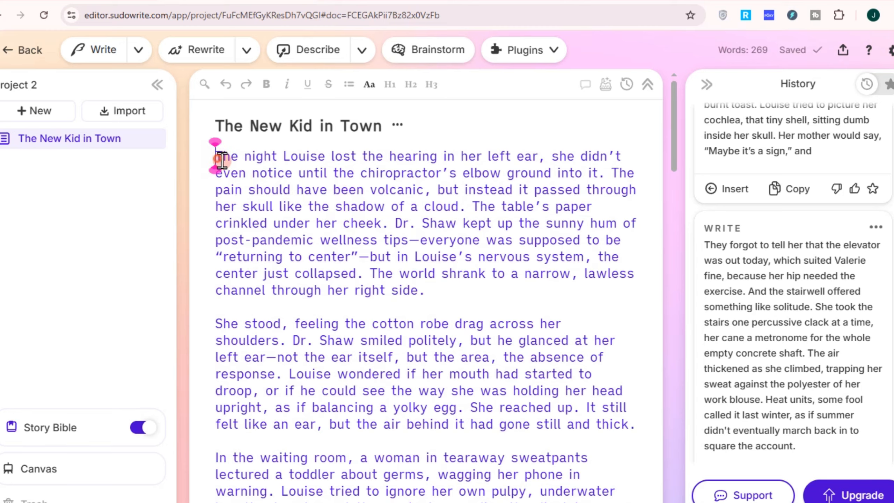
# Select the whole inserted passage and generate rewrites of it with the Rephrase option.
pyautogui.moveTo(220, 151); pyautogui.dragTo(448, 358)
pyautogui.scroll(-4, 394, 307)
pyautogui.scroll(-8, 422, 331)
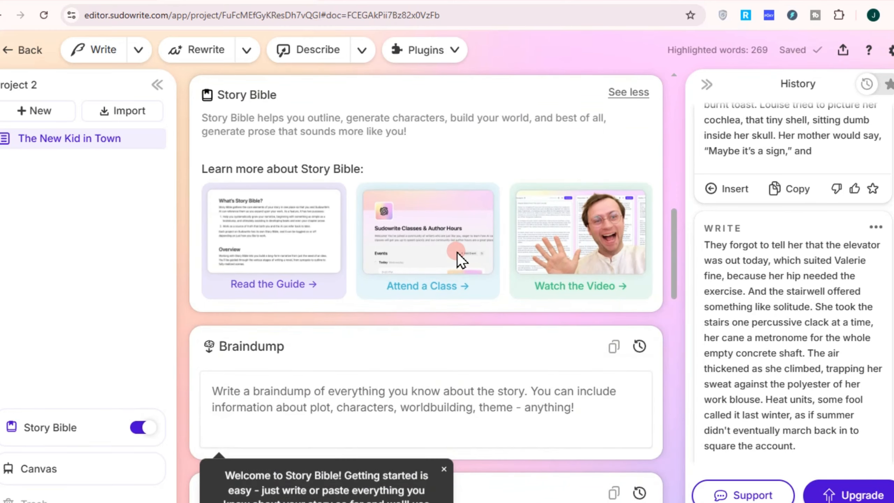
pyautogui.scroll(3, 456, 252)
pyautogui.scroll(7, 246, 159)
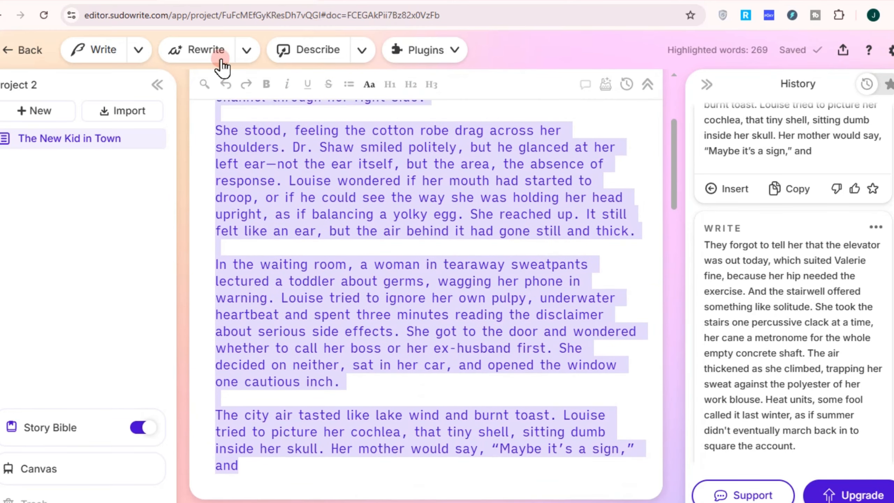
pyautogui.click(247, 52)
pyautogui.click(216, 53)
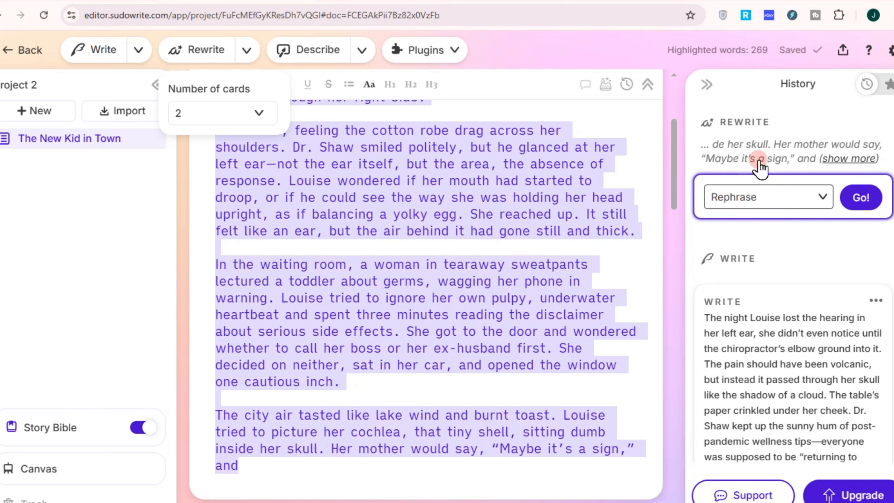
pyautogui.scroll(-3, 791, 194)
pyautogui.scroll(3, 791, 197)
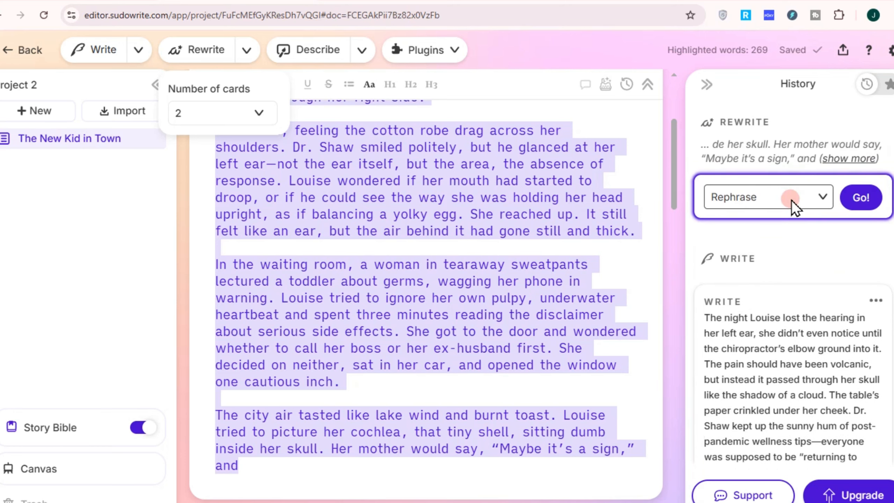
pyautogui.click(866, 195)
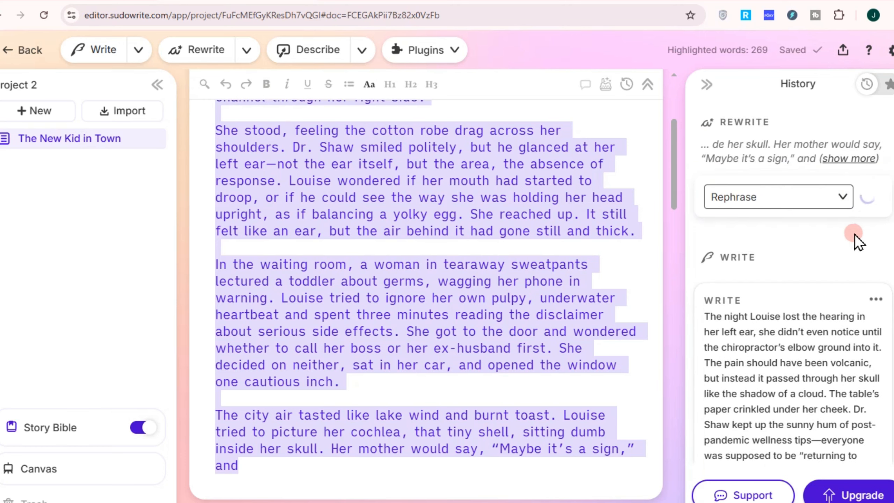
pyautogui.scroll(5, 534, 222)
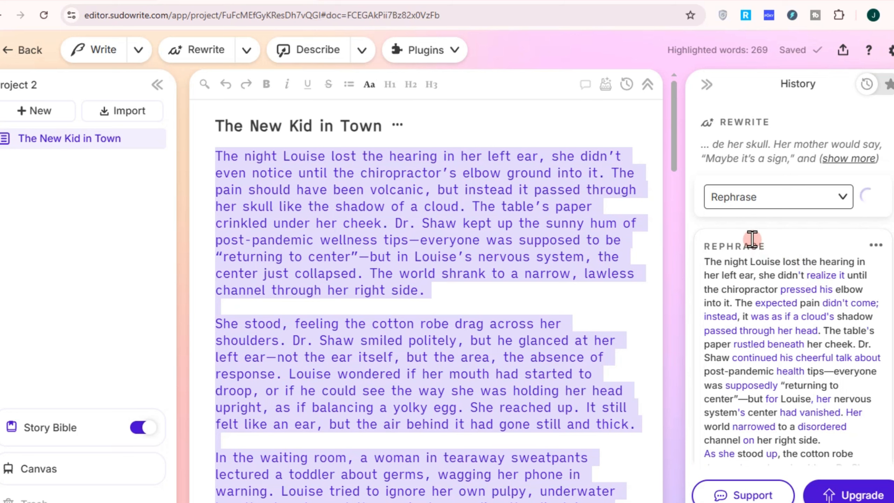
# Replace the selected passage with the first rephrased version and compare it with its card in the history.
pyautogui.scroll(-7, 815, 327)
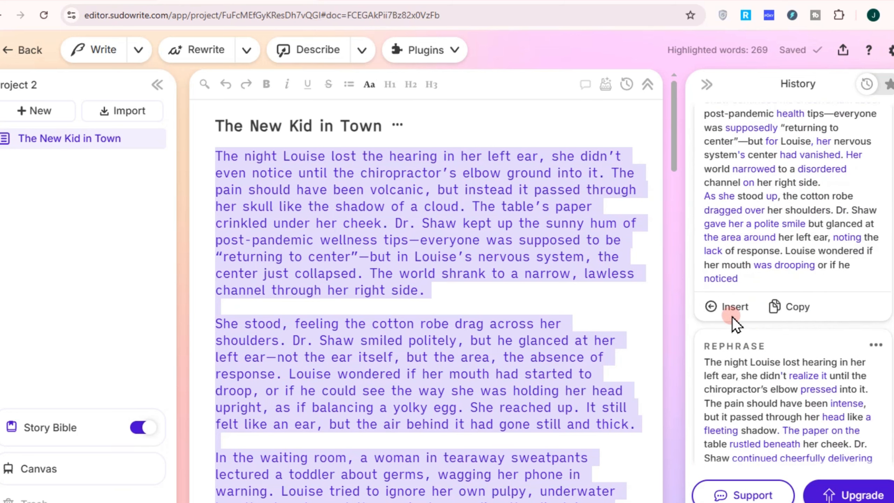
pyautogui.scroll(-7, 719, 309)
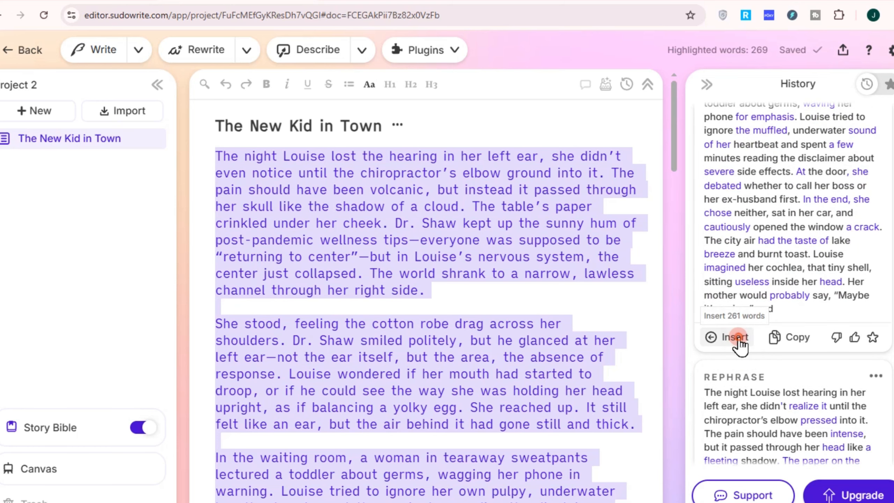
pyautogui.click(736, 338)
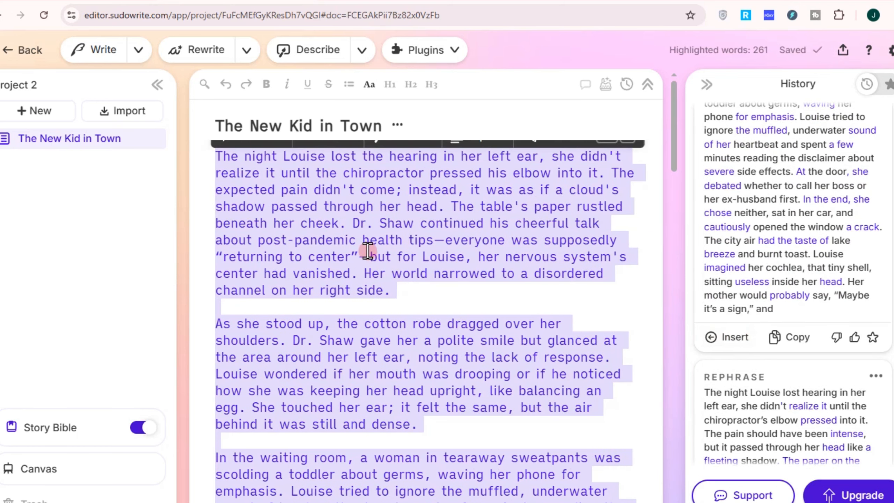
pyautogui.scroll(-5, 523, 241)
pyautogui.scroll(5, 546, 256)
pyautogui.click(279, 207)
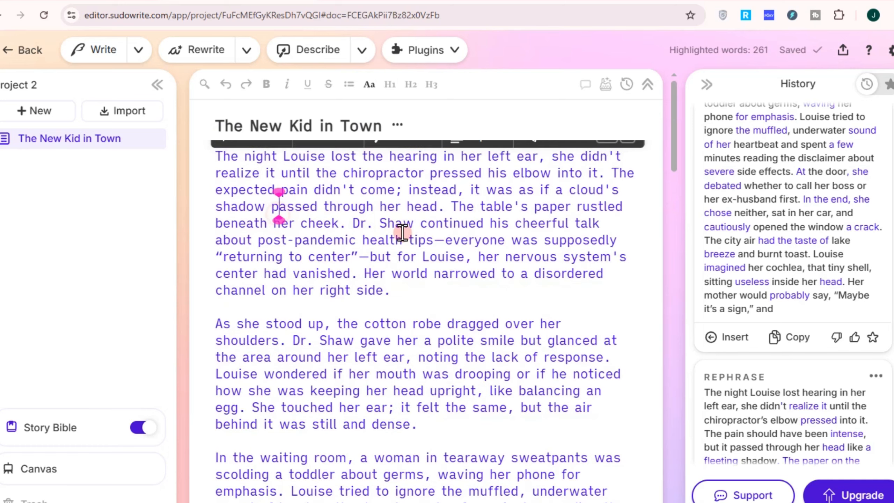
pyautogui.scroll(5, 760, 283)
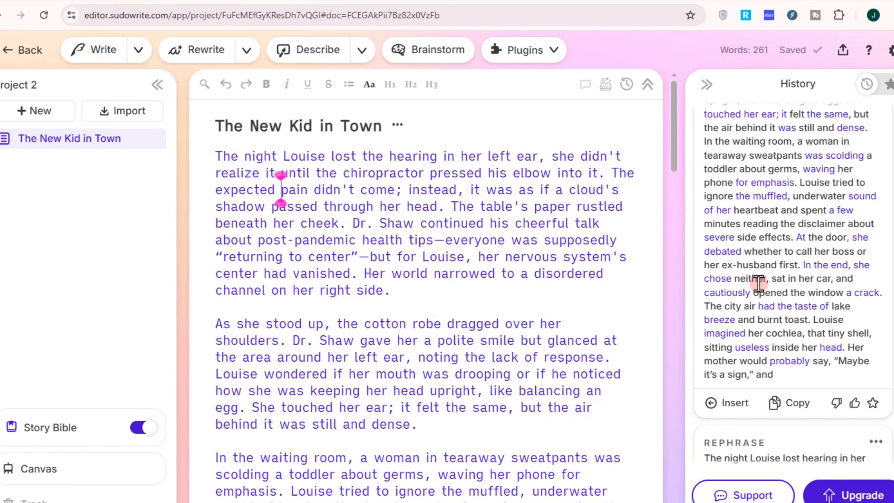
pyautogui.scroll(8, 758, 283)
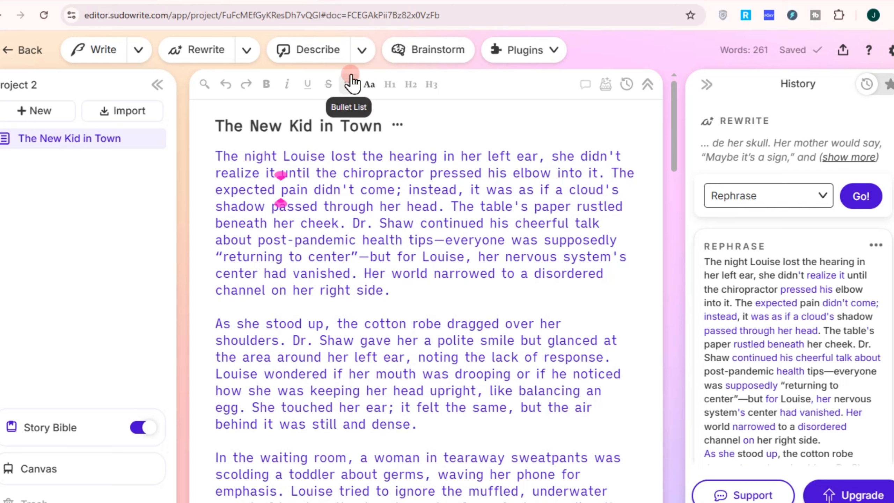
# Try toggling individual senses such as Smell and Taste in the Describe options.
pyautogui.click(362, 62)
pyautogui.click(366, 153)
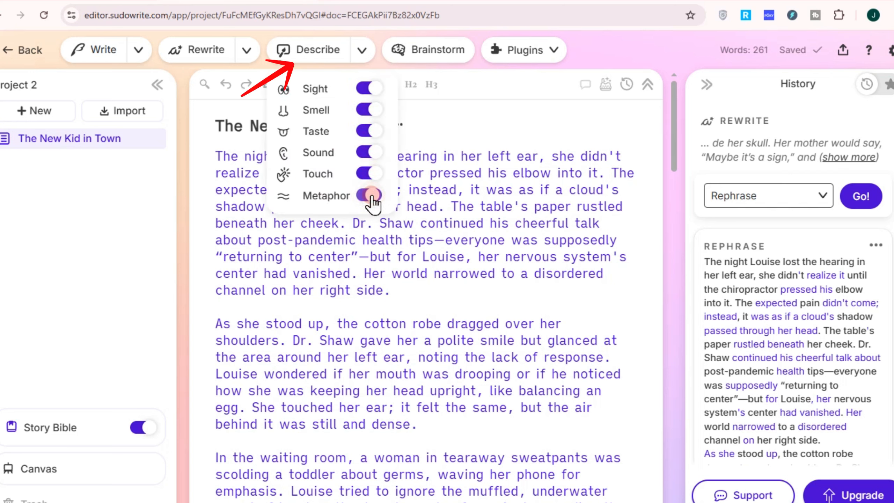
pyautogui.click(367, 133)
pyautogui.click(369, 89)
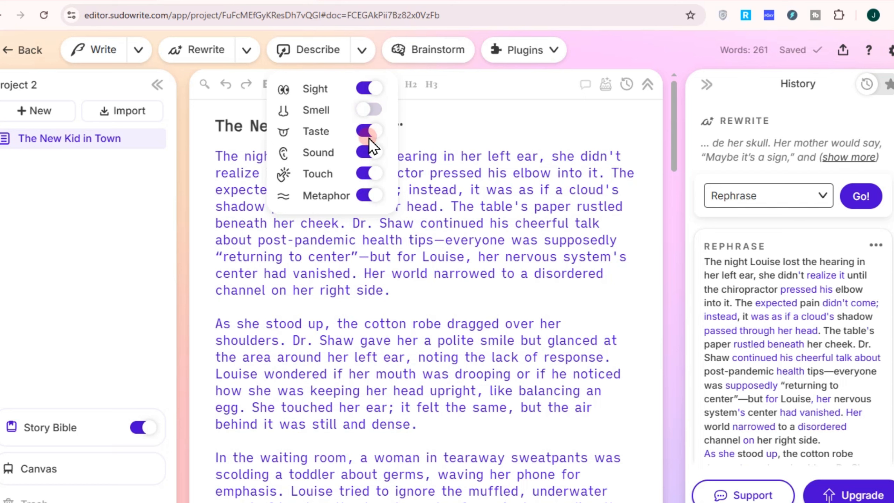
pyautogui.click(368, 110)
pyautogui.click(378, 129)
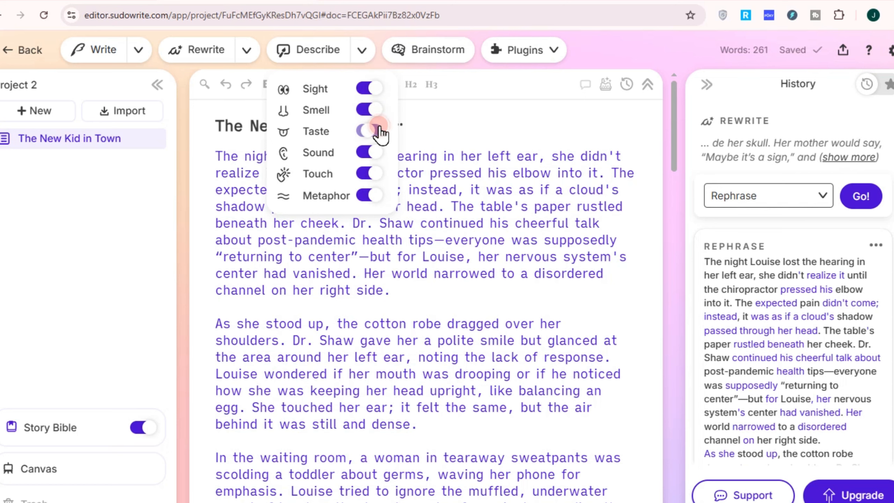
# Start a Characters brainstorm using the suggested prompt about past events that gave the character a cold heart.
pyautogui.click(445, 53)
pyautogui.click(442, 52)
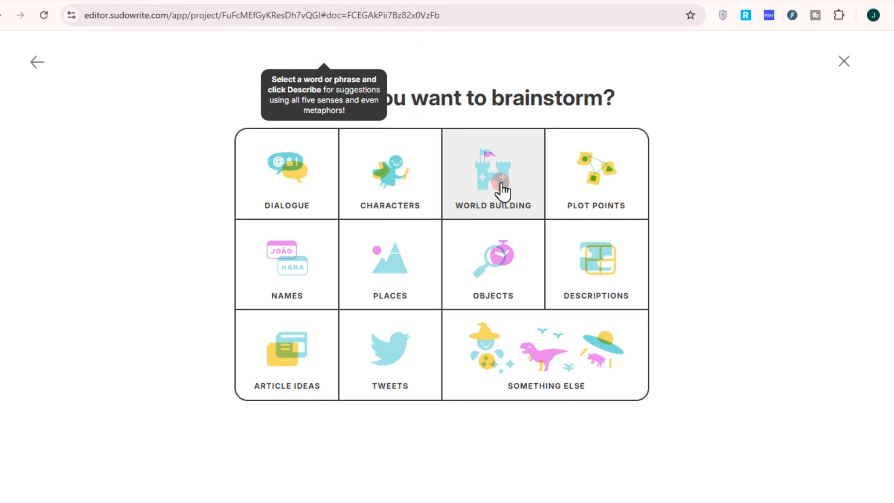
pyautogui.click(396, 190)
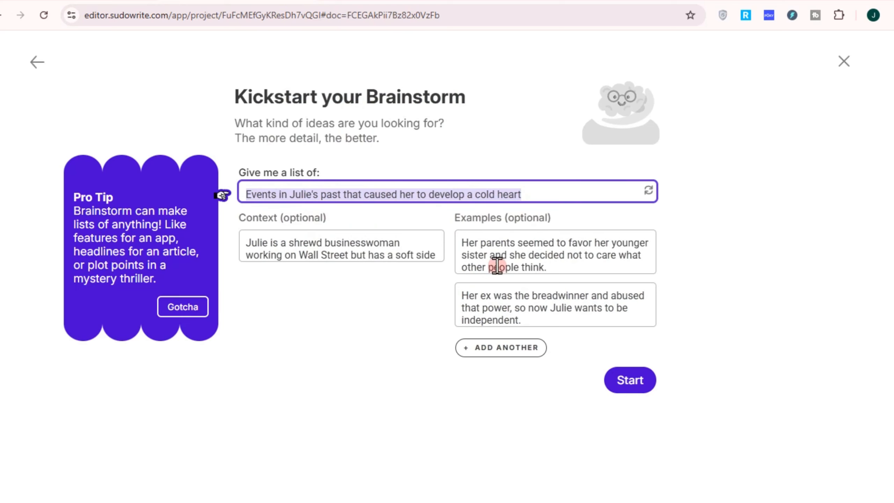
pyautogui.click(632, 381)
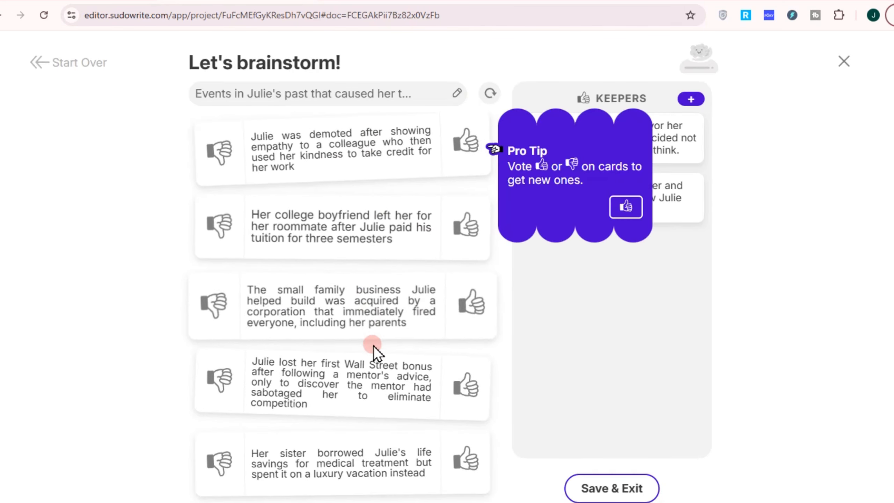
# Keep the ideas about the demotion after showing empathy and the lost Wall Street bonus, and save the brainstorm.
pyautogui.click(467, 160)
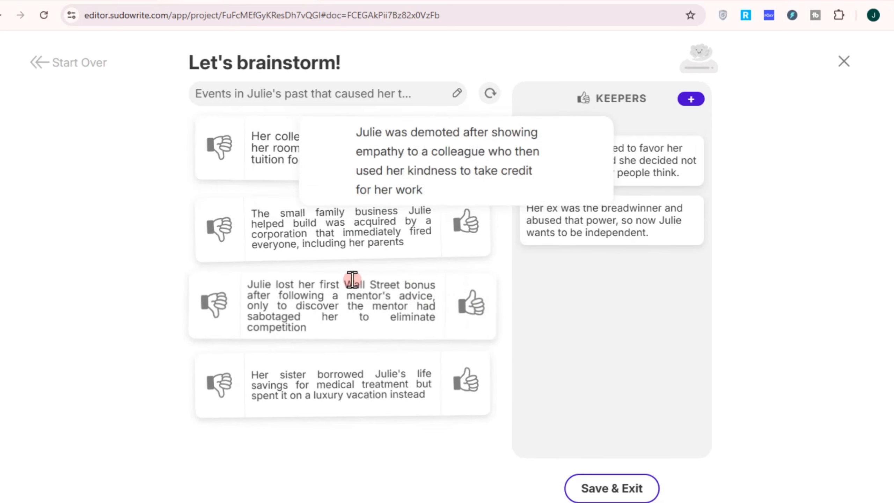
pyautogui.moveTo(626, 155)
pyautogui.click(468, 381)
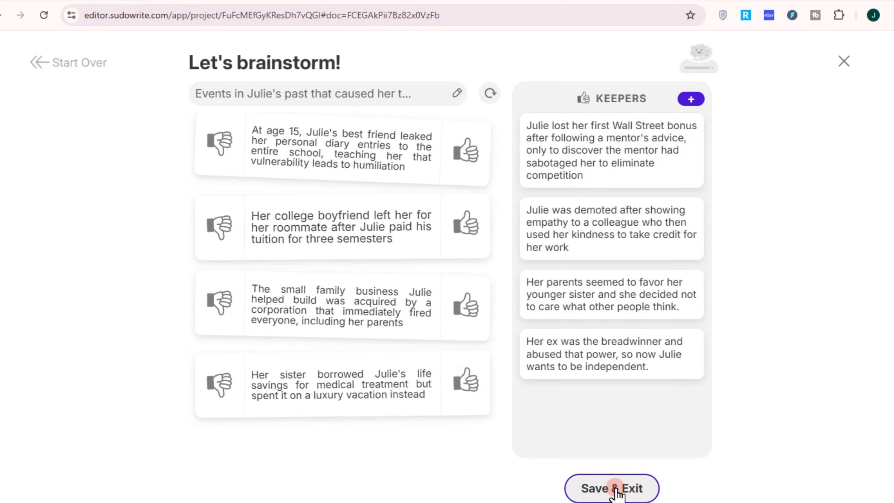
pyautogui.click(616, 489)
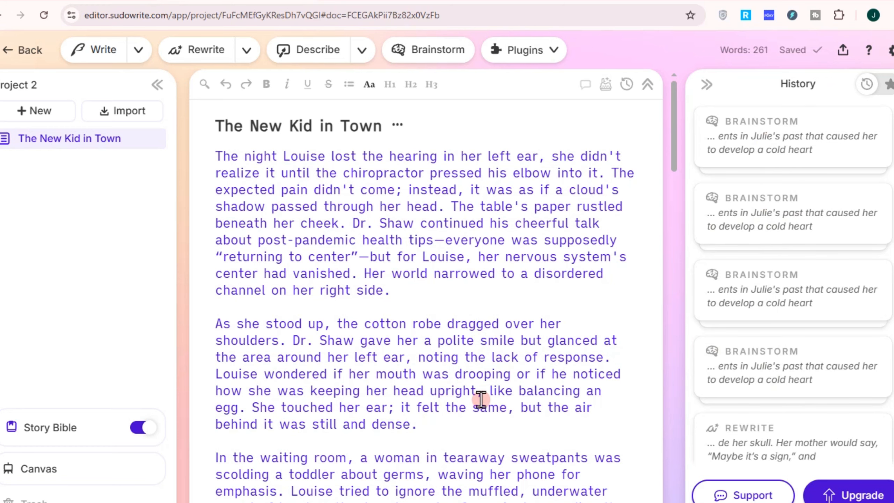
# Look through the rest of the passage and the Story Bible's Braindump, genre, Style and Synopsis sections.
pyautogui.scroll(-10, 462, 409)
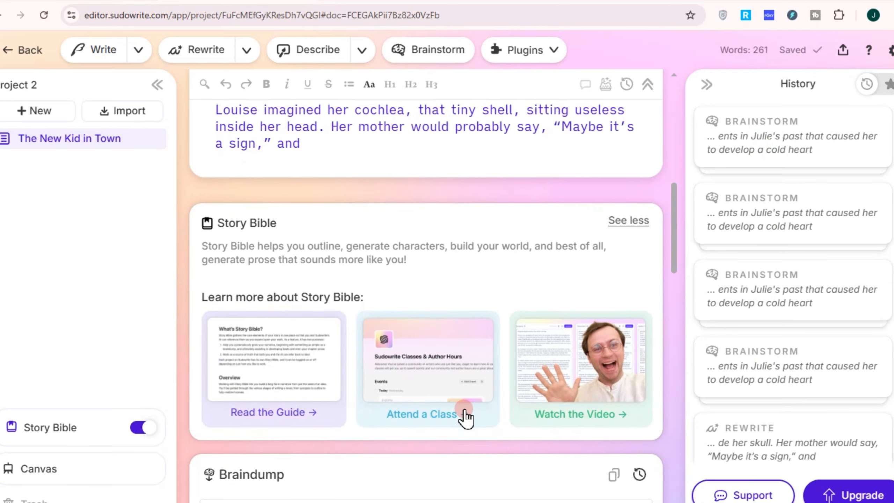
pyautogui.scroll(-8, 464, 410)
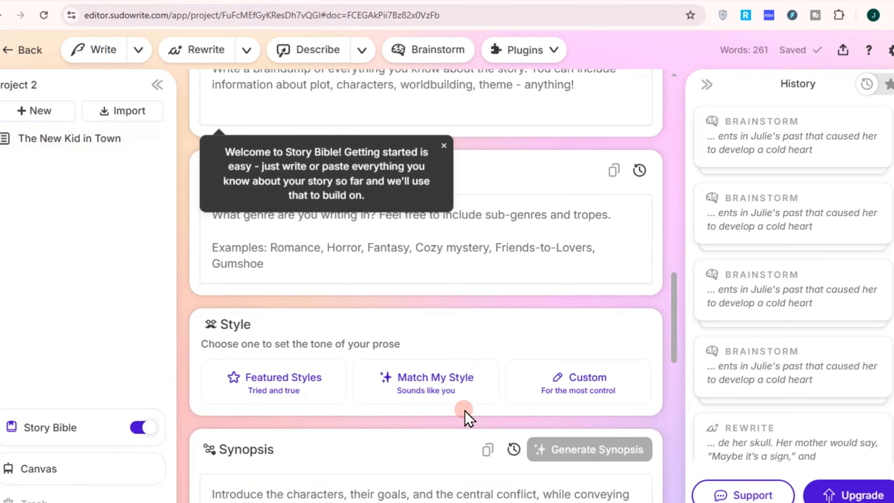
pyautogui.scroll(5, 448, 396)
pyautogui.scroll(7, 448, 397)
pyautogui.click(329, 282)
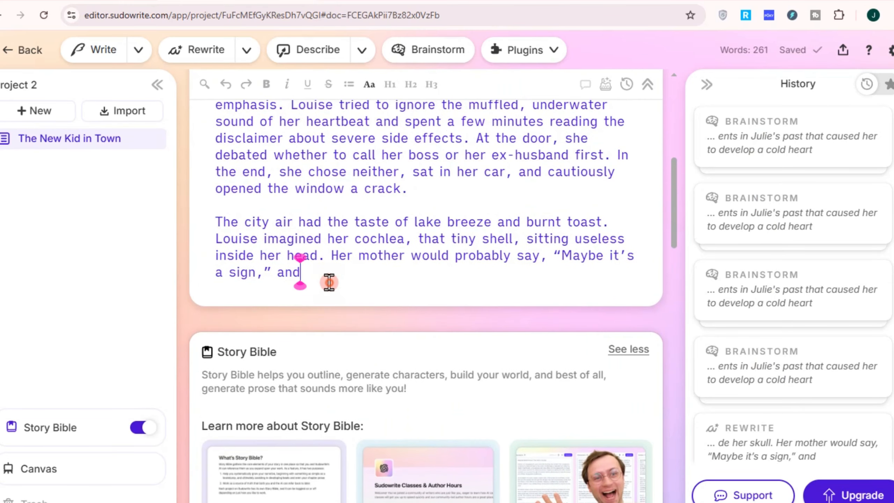
pyautogui.scroll(10, 332, 292)
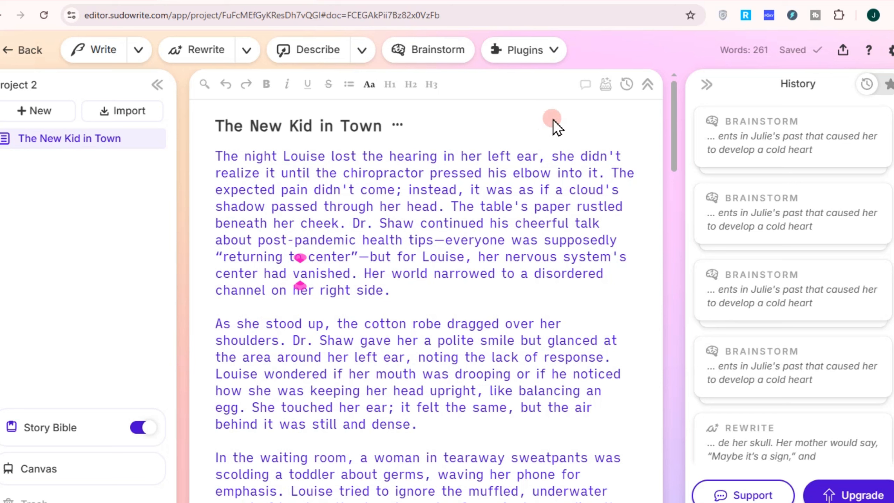
# Open the Twist plugin, set the genre to Fantasy and try submitting it without a story summary.
pyautogui.click(554, 50)
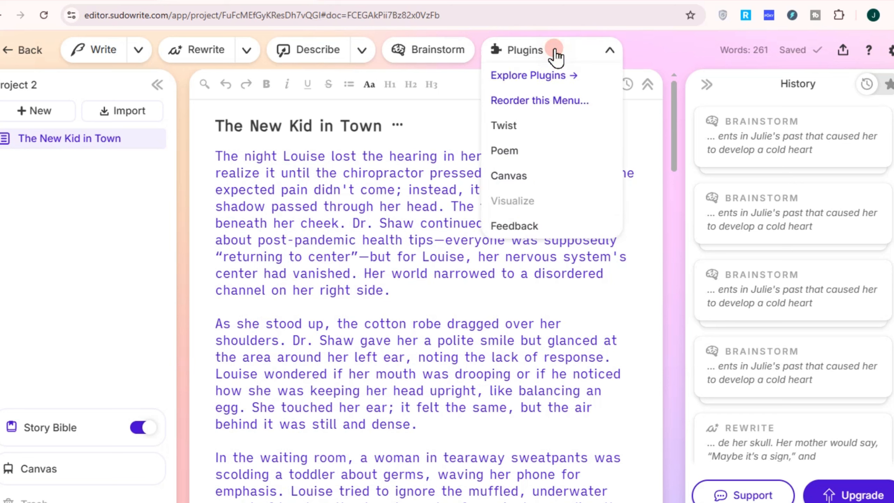
pyautogui.moveTo(523, 100); pyautogui.dragTo(523, 117)
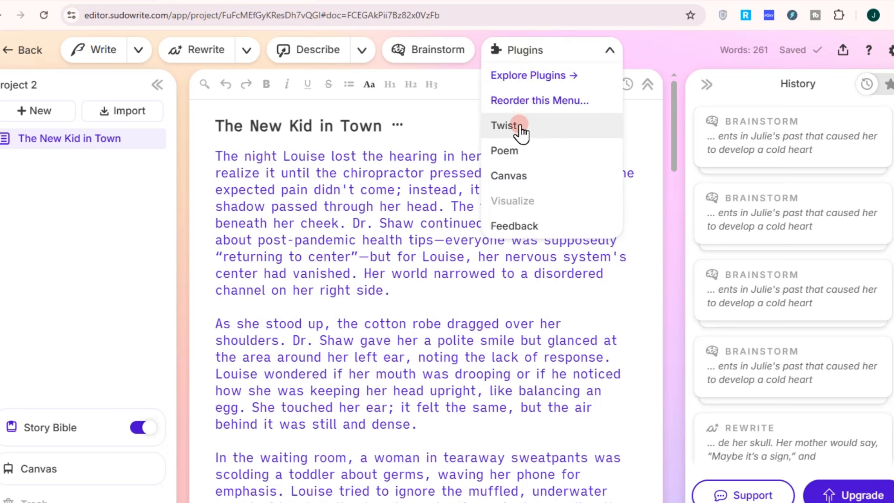
pyautogui.click(520, 126)
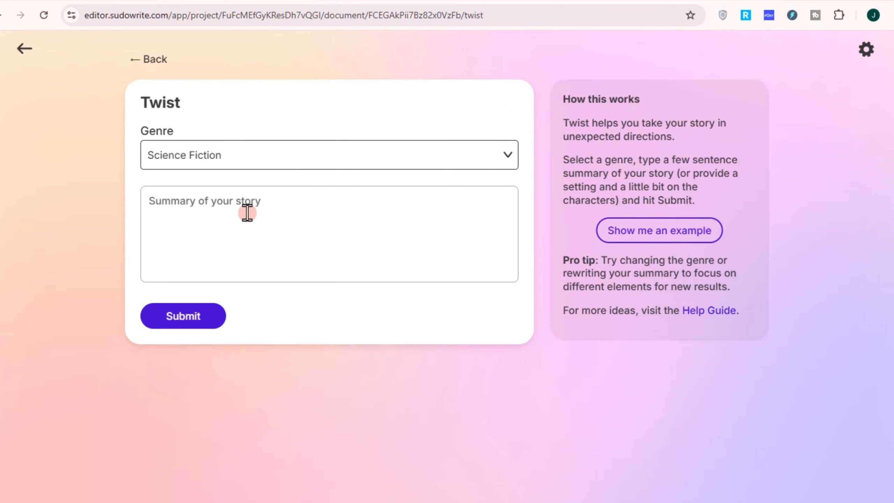
pyautogui.click(312, 156)
pyautogui.click(173, 206)
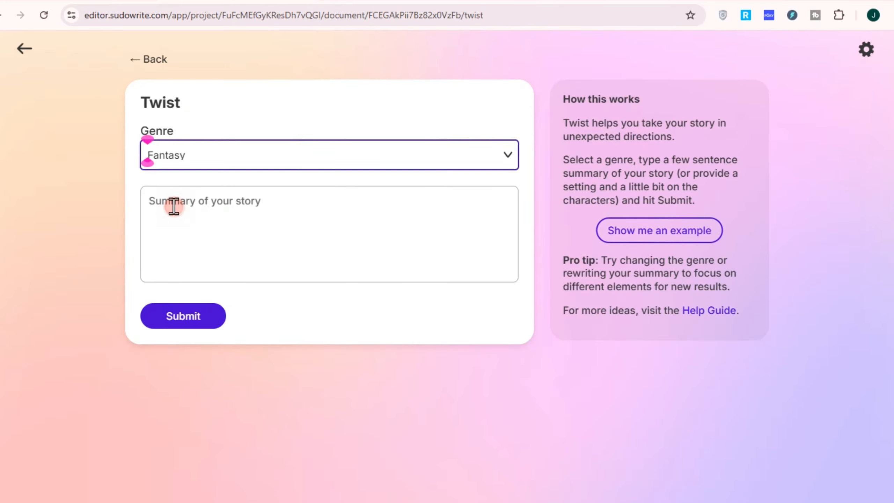
pyautogui.click(202, 323)
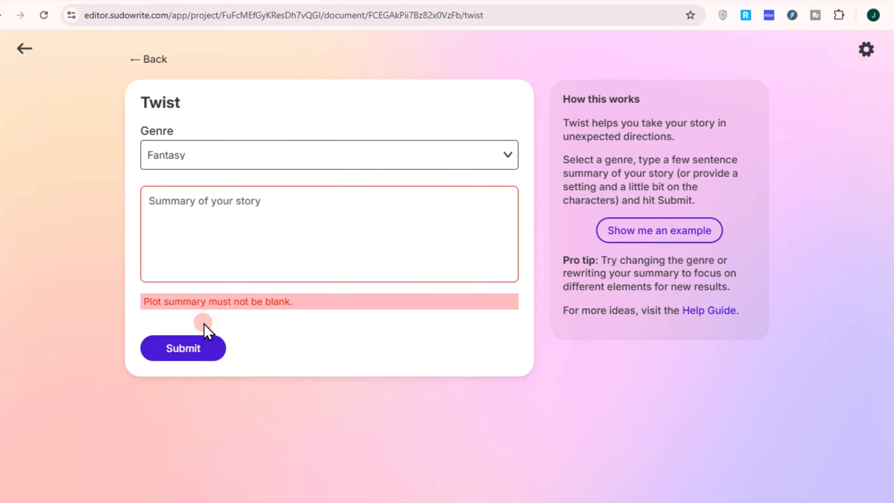
# Leave the Twist plugin without a summary and reopen the document "The New Kid in Town".
pyautogui.click(183, 240)
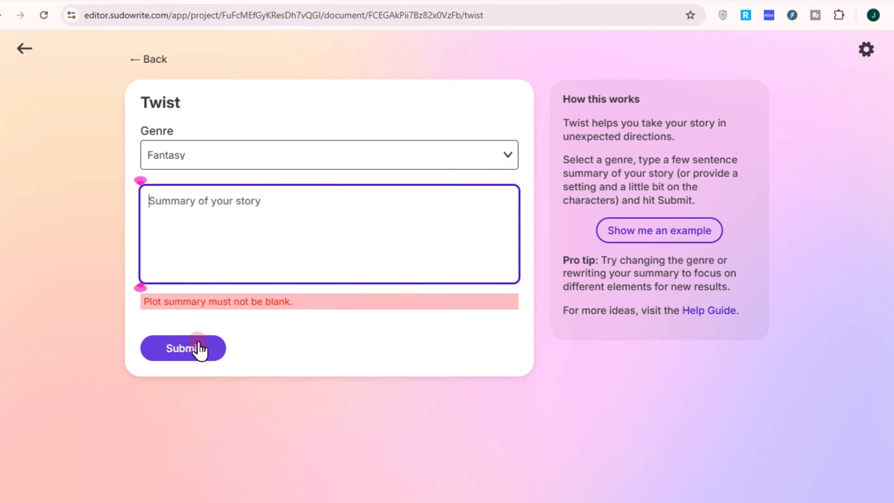
pyautogui.click(148, 60)
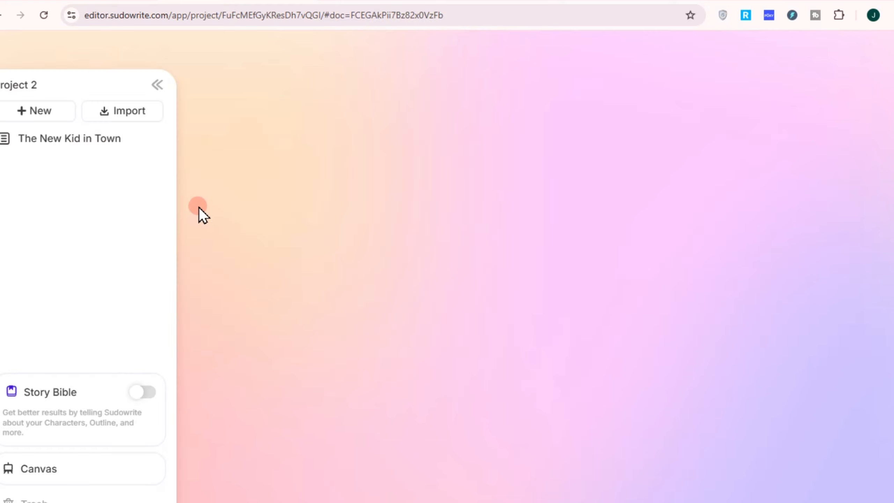
pyautogui.click(120, 141)
pyautogui.click(154, 140)
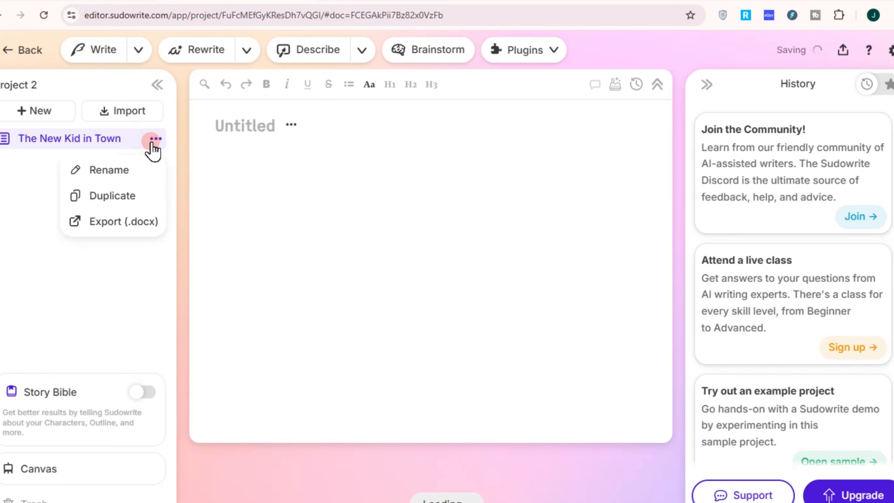
pyautogui.doubleClick(265, 136)
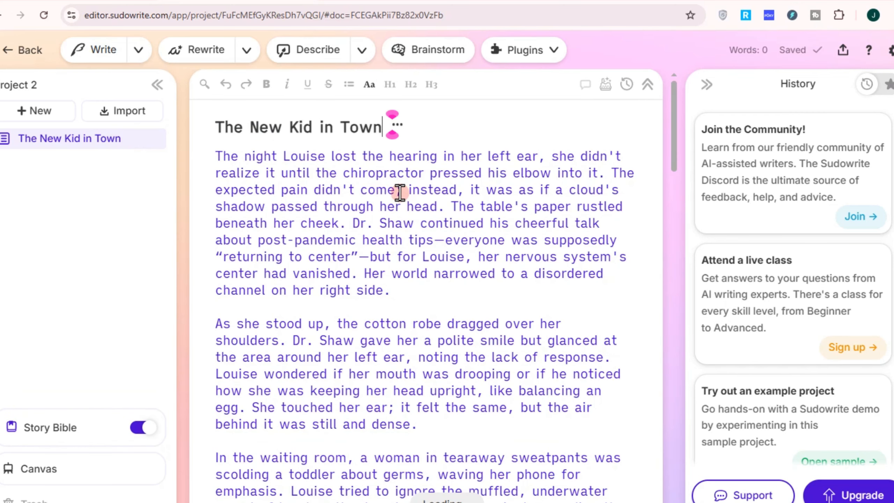
# Create a new blank document in the project and open it with its title ready for editing.
pyautogui.click(41, 112)
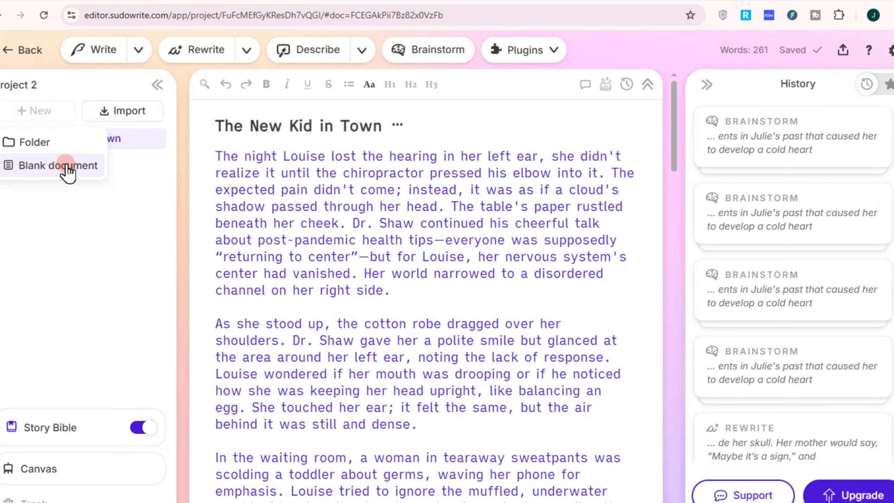
pyautogui.click(90, 166)
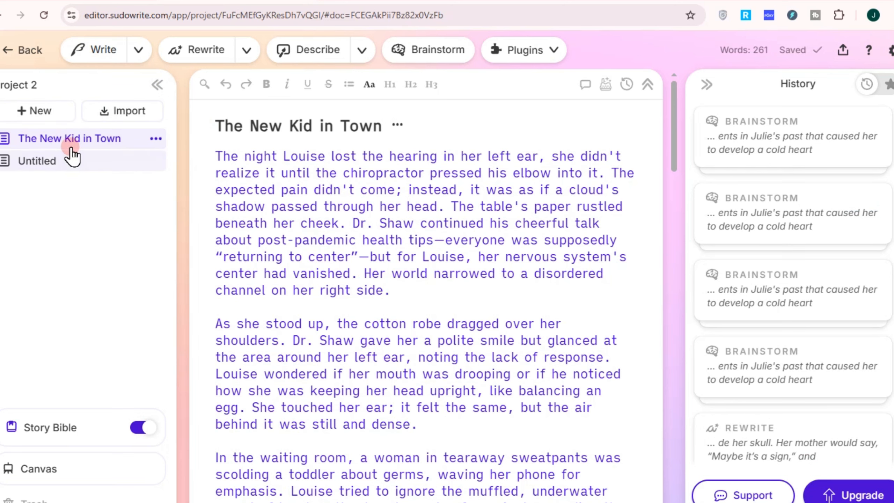
pyautogui.click(74, 159)
pyautogui.click(291, 247)
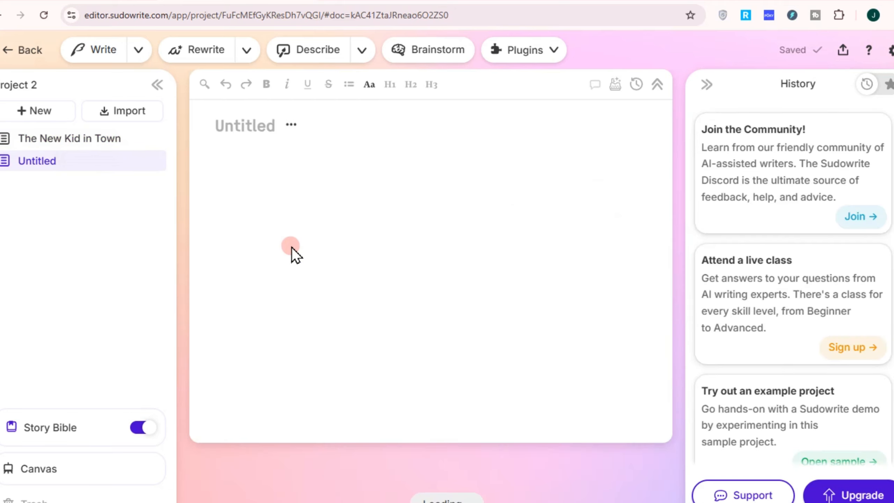
pyautogui.doubleClick(264, 123)
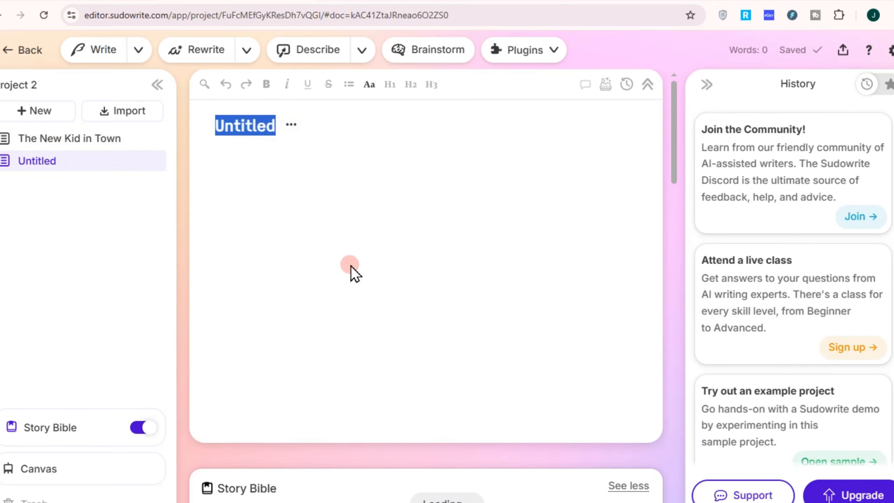
pyautogui.scroll(-1, 343, 263)
pyautogui.scroll(1, 336, 260)
pyautogui.click(251, 138)
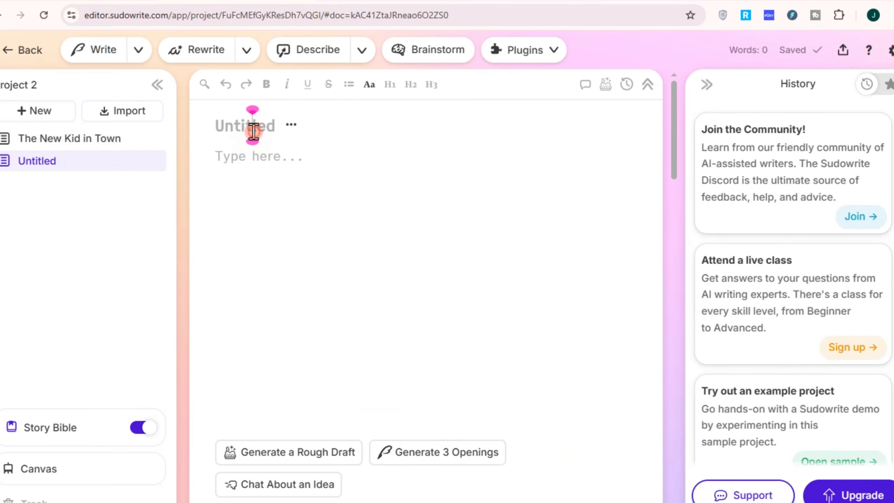
pyautogui.doubleClick(253, 130)
# Start a chat about an idea for the empty document and send the request "A Thesis Idea".
pyautogui.click(295, 485)
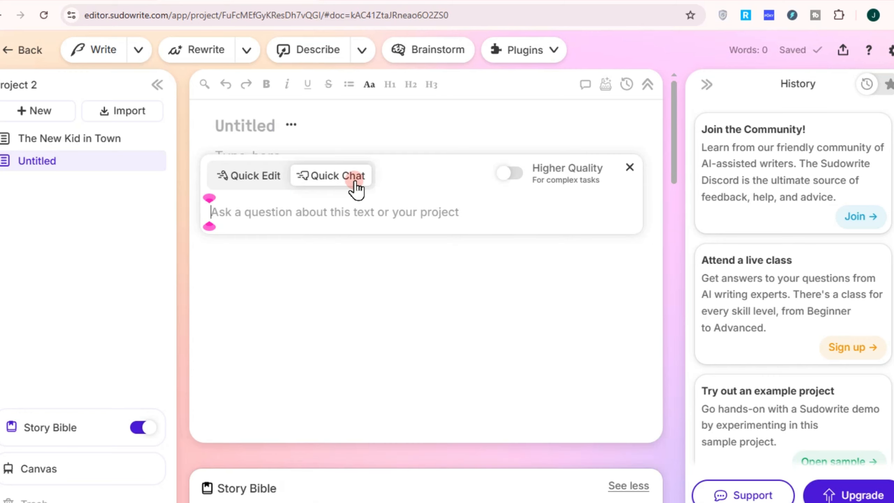
pyautogui.click(311, 212)
pyautogui.write('A Thesis')
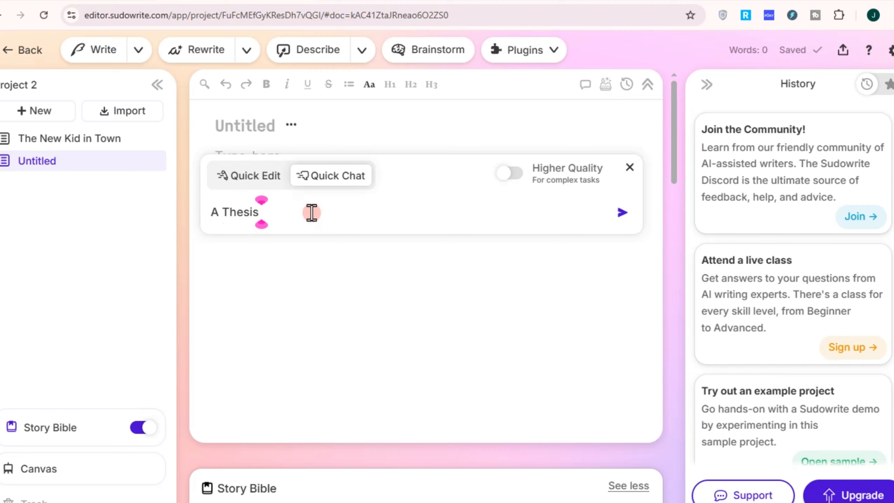
pyautogui.write(' ID')
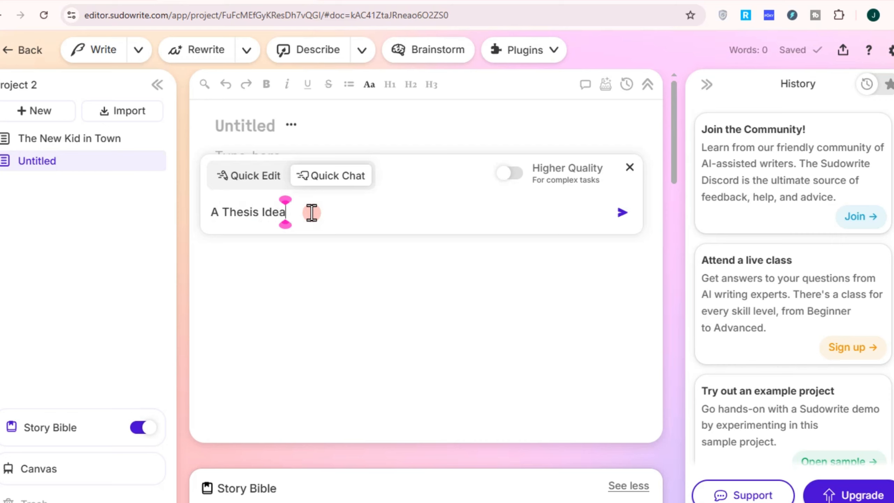
pyautogui.press('Return')
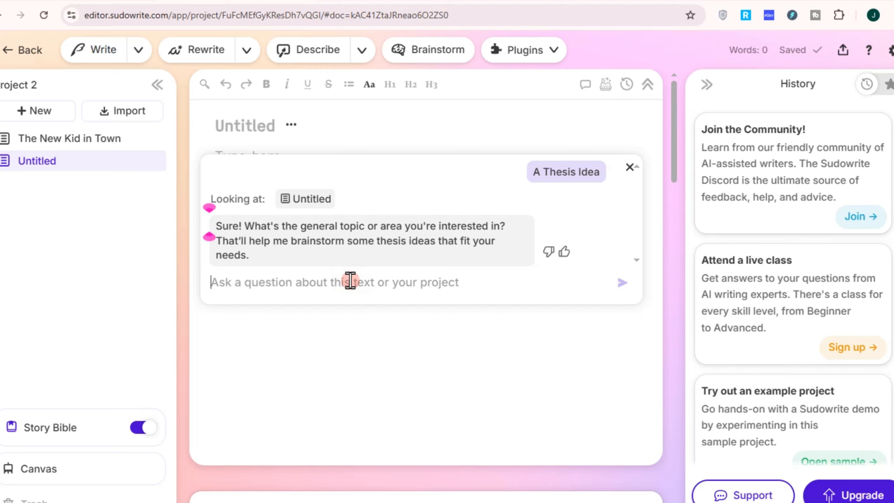
# Answer the chat's question about the thesis topic with "Laws in The Philippines".
pyautogui.write('Laws in')
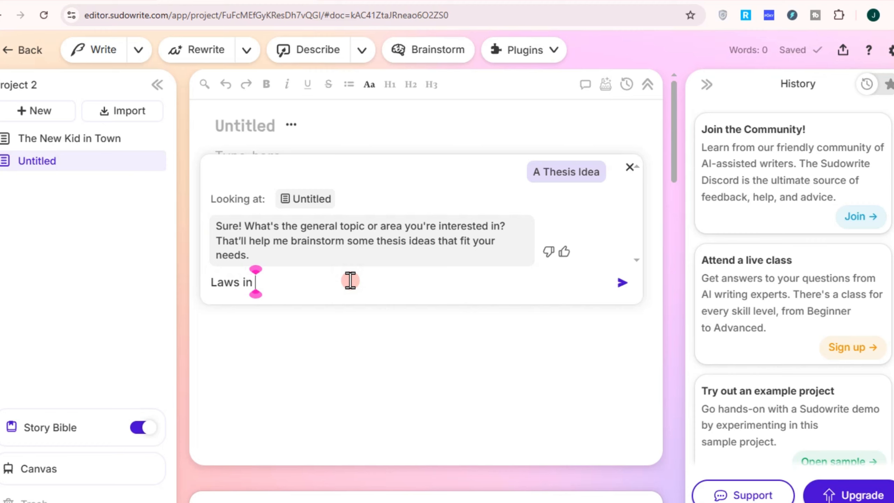
pyautogui.write(' The P')
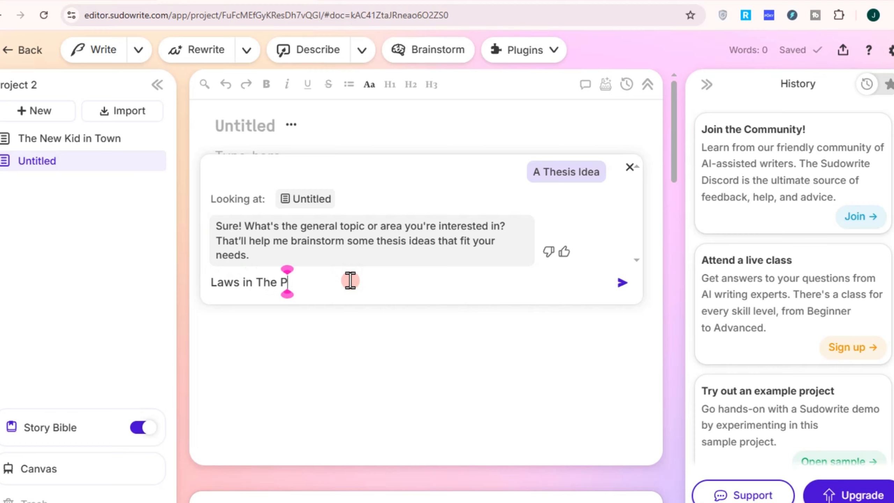
pyautogui.write('hilippione')
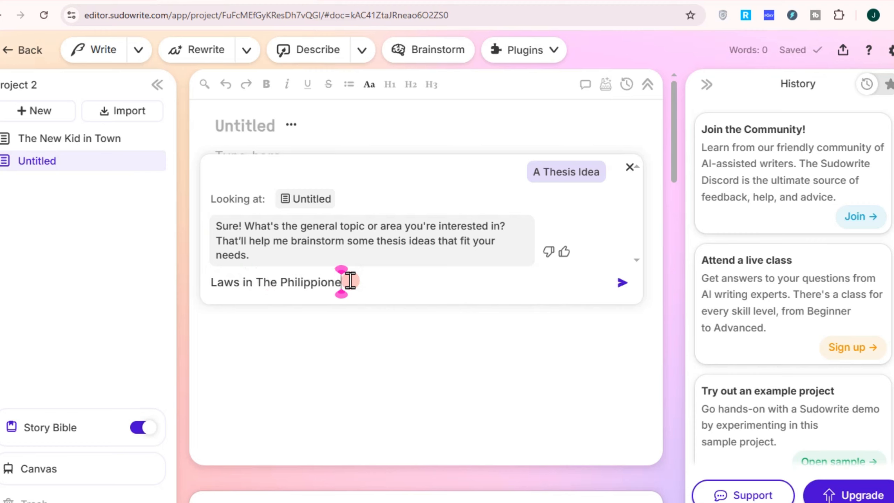
pyautogui.press('BackSpace')
pyautogui.press('BackSpace')
pyautogui.press('BackSpace')
pyautogui.press('BackSpace')
pyautogui.write('nes')
pyautogui.press('Return')
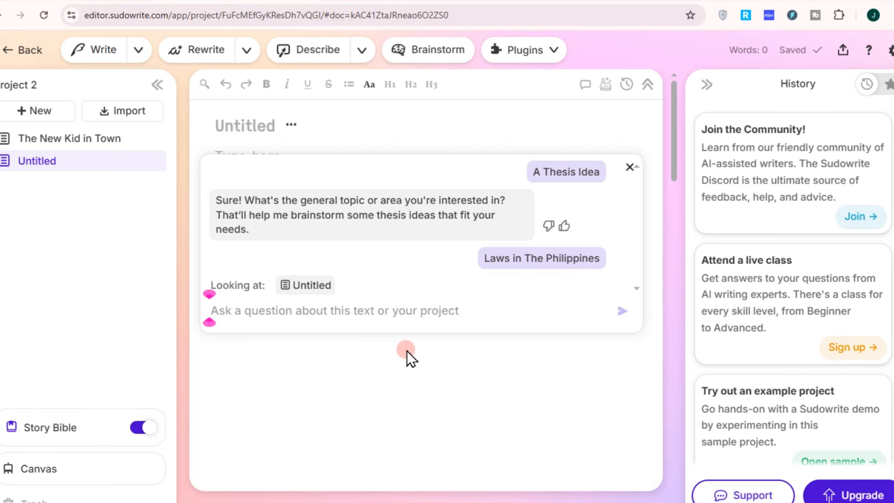
# Copy the suggested thesis idea on Land Reform Laws in the Philippines into the chat and send it with "explain more".
pyautogui.scroll(4, 372, 316)
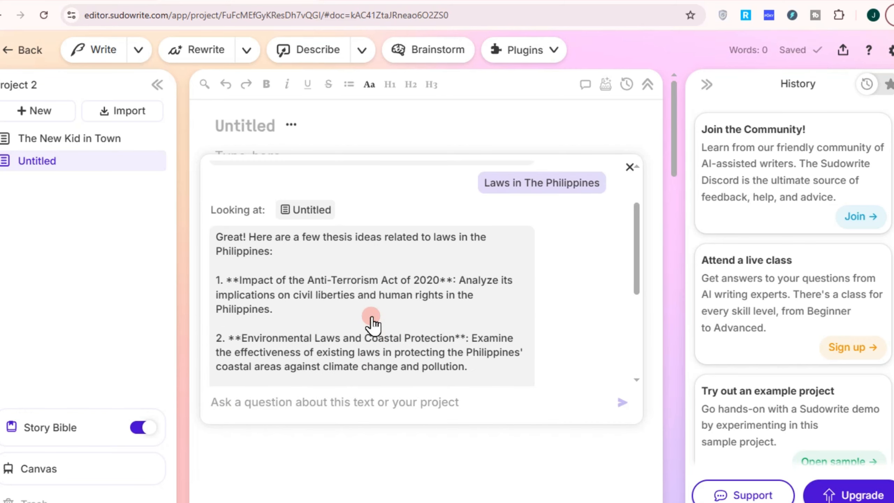
pyautogui.scroll(-2, 285, 284)
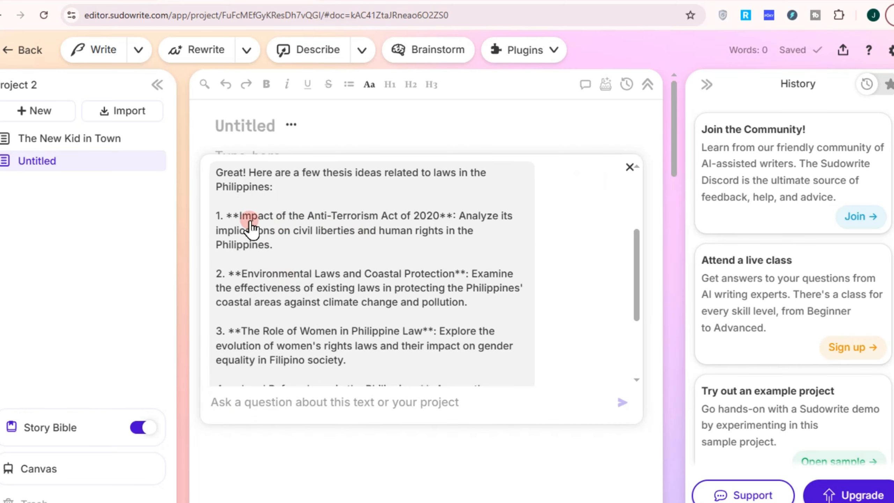
pyautogui.scroll(-4, 267, 257)
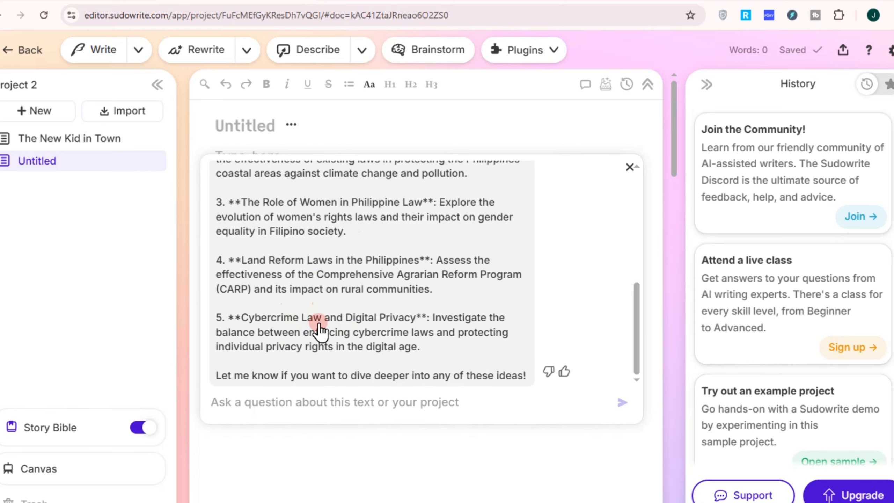
pyautogui.scroll(-3, 372, 343)
pyautogui.scroll(3, 374, 337)
pyautogui.moveTo(229, 260); pyautogui.dragTo(510, 304)
pyautogui.rightClick(331, 289)
pyautogui.click(369, 299)
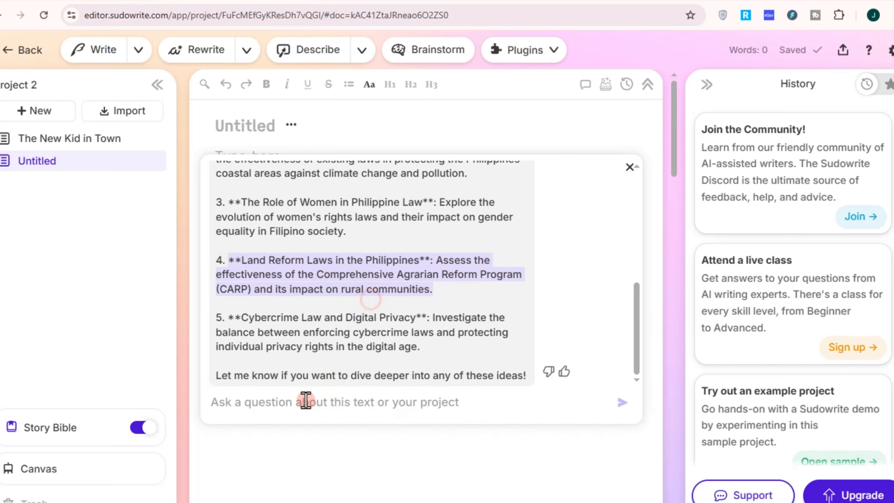
pyautogui.click(306, 401)
pyautogui.hotkey('ctrl', 'v')
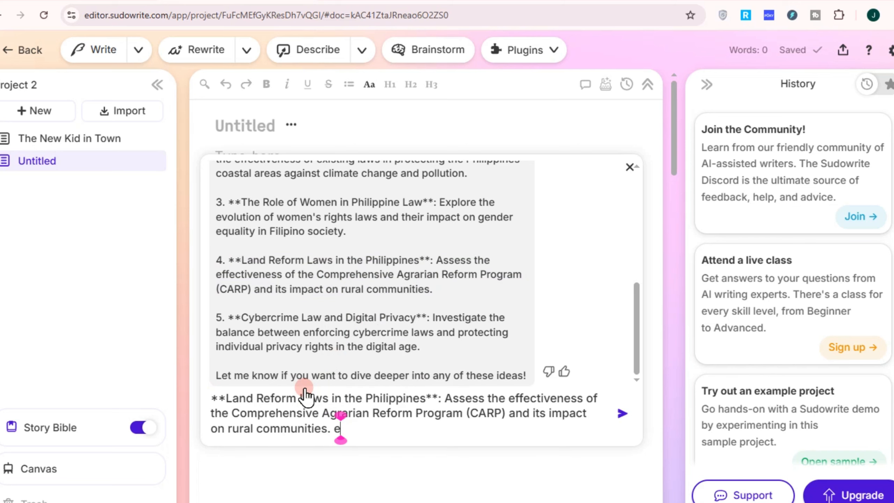
pyautogui.write('explain more')
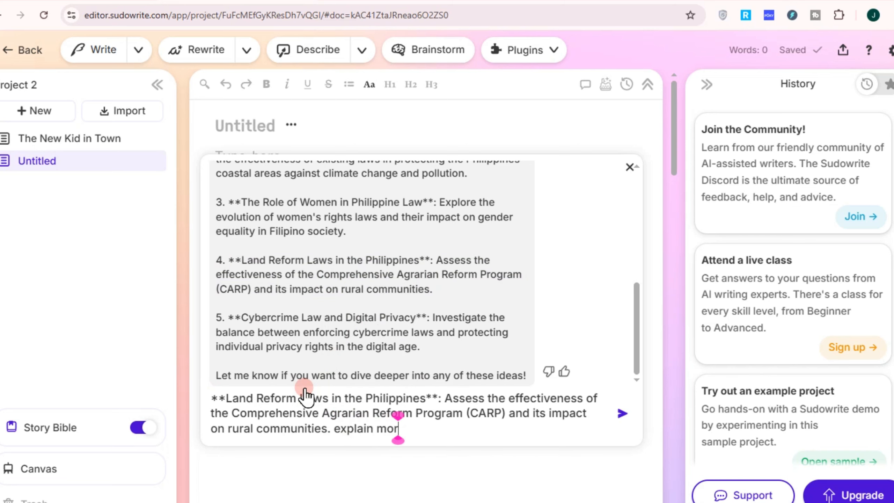
pyautogui.press('Return')
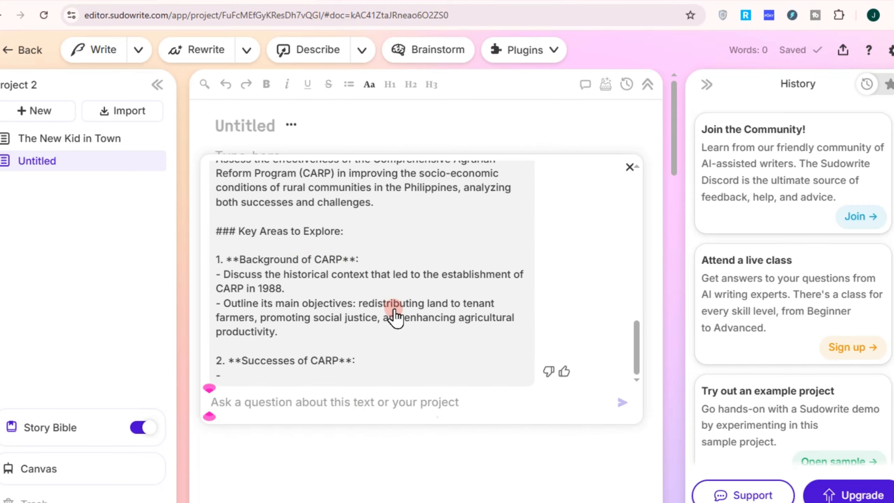
# Review the chat's thesis explanation and share the untitled document through a link for reader feedback.
pyautogui.scroll(-5, 404, 322)
pyautogui.scroll(5, 387, 337)
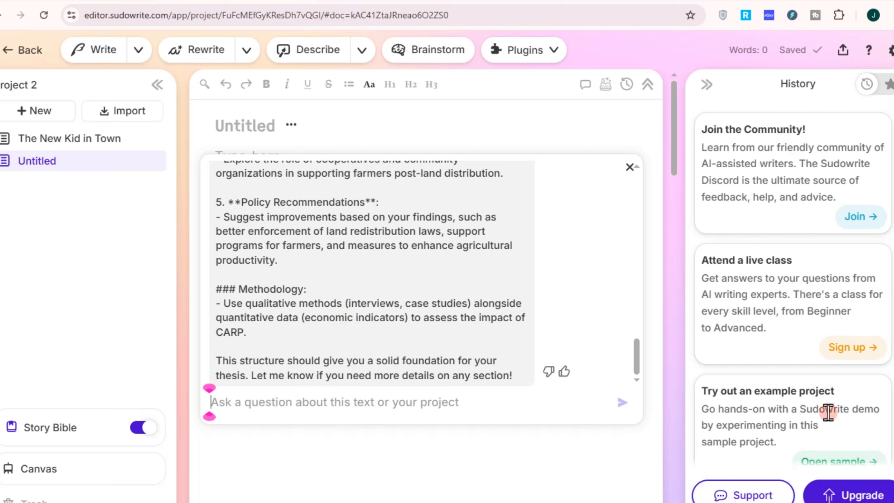
pyautogui.scroll(-2, 829, 417)
pyautogui.scroll(2, 828, 418)
pyautogui.click(842, 51)
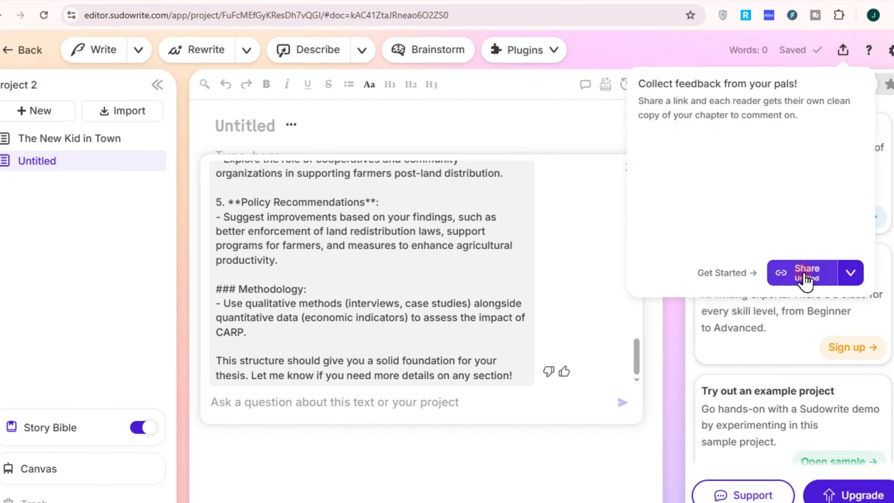
pyautogui.click(805, 277)
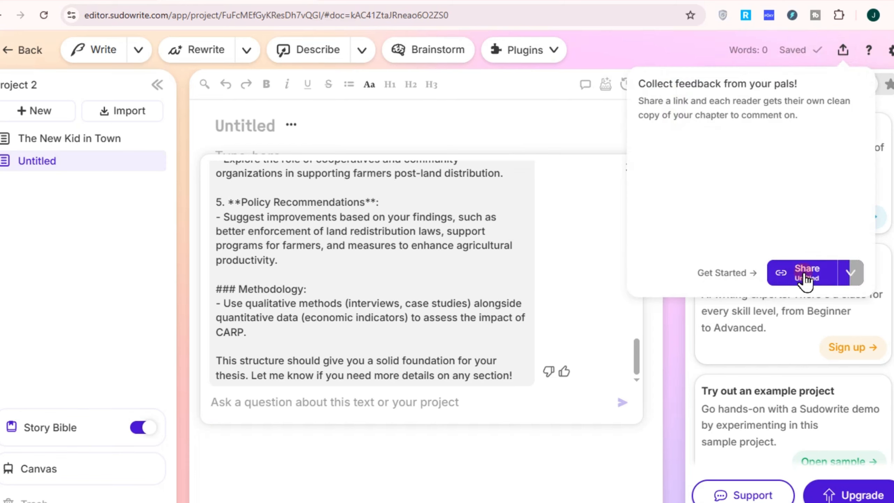